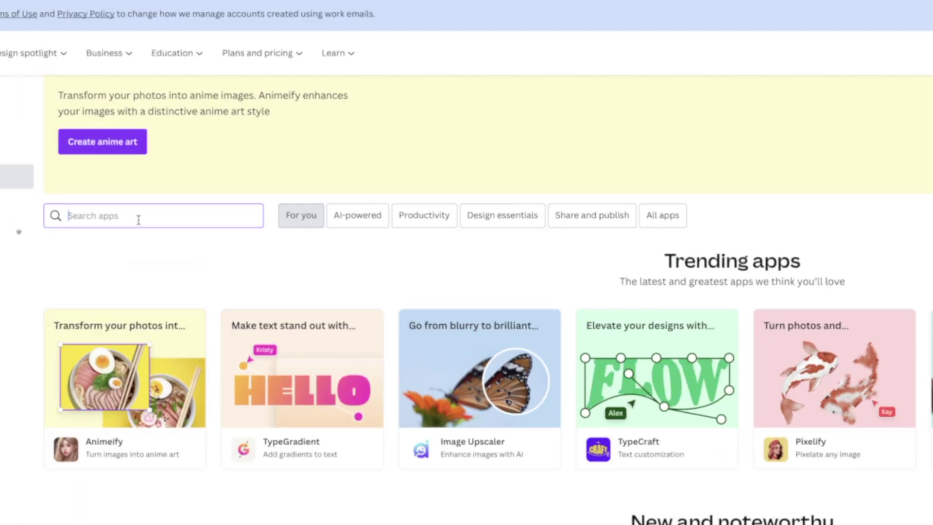
Step: Go to Canva's Apps page to browse the trending third-party apps
click(156, 160)
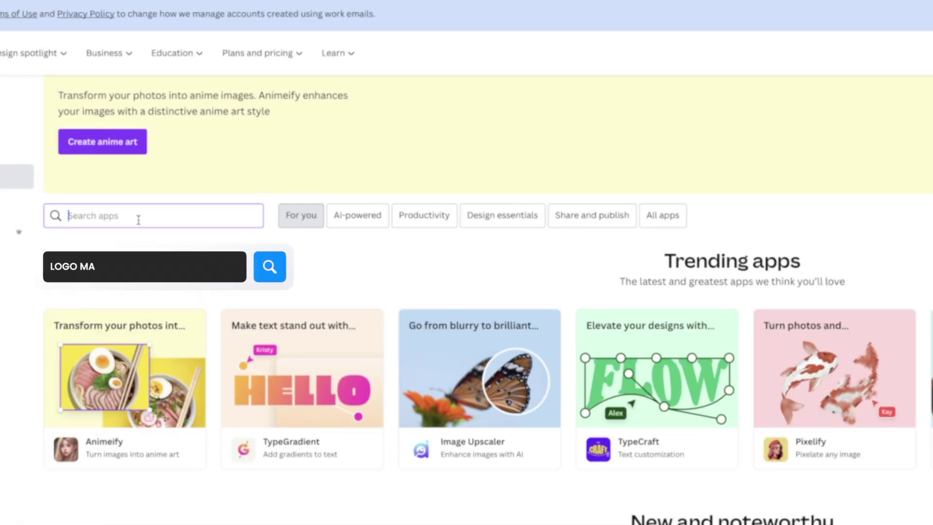
Step: Search the apps for 'Logo Maker' and open the Logo Maker app's details
text(Logo Maker)
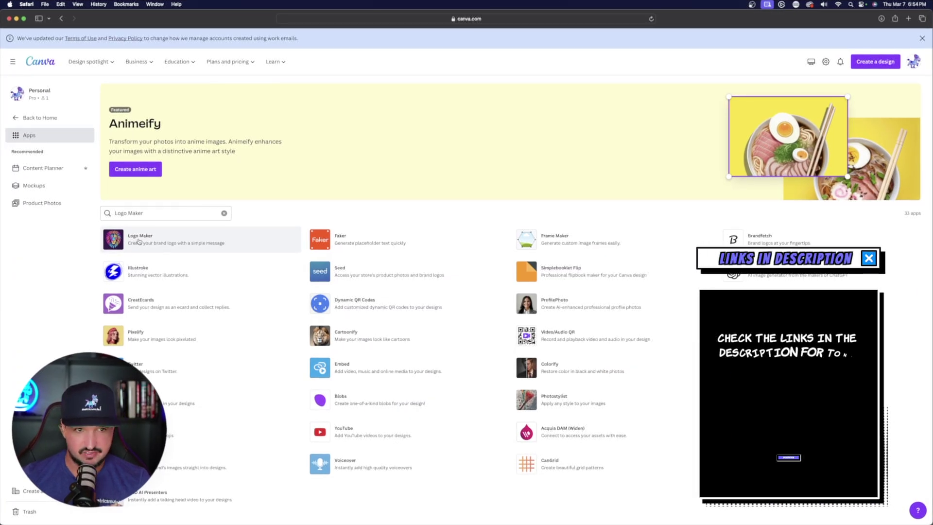
click(140, 241)
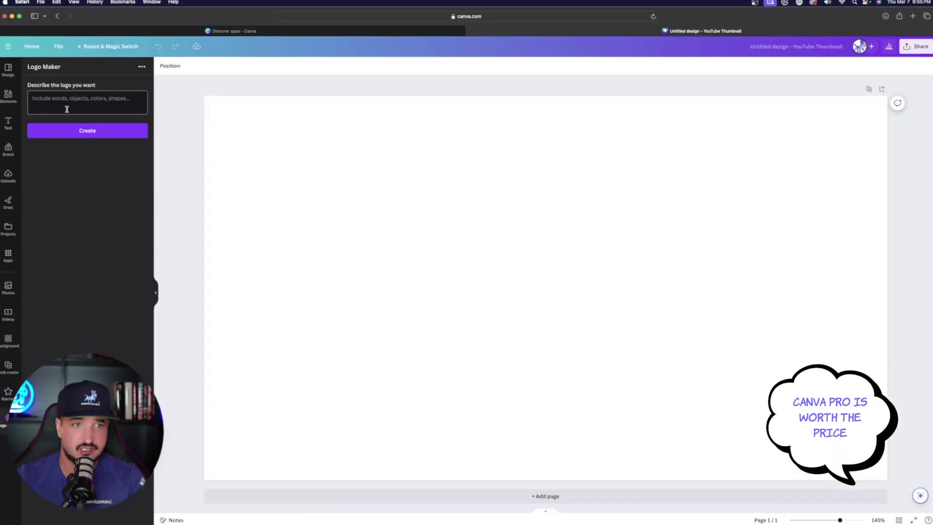
Step: Describe a purple lion-head logo in the Logo Maker prompt field
click(81, 140)
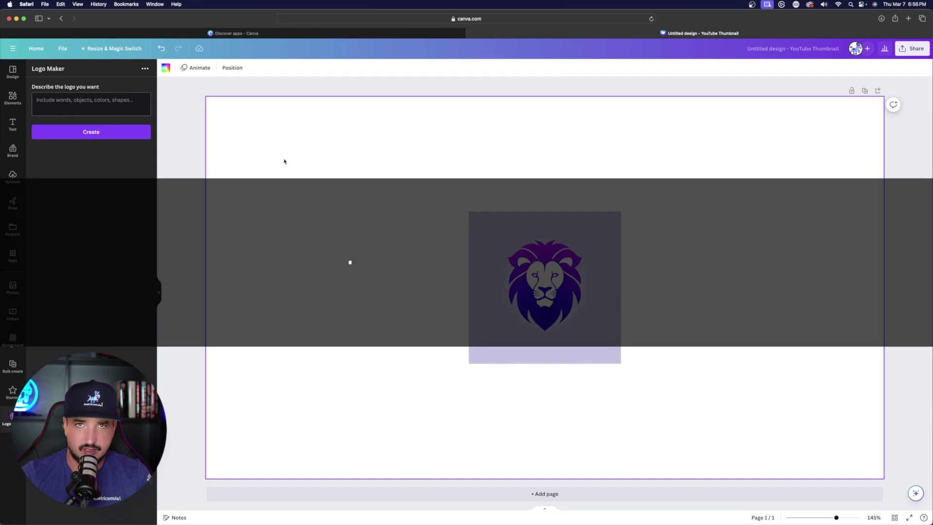
Step: Remove the lion logo's background with BG Remover and enlarge it to 620×620
key(Tab)
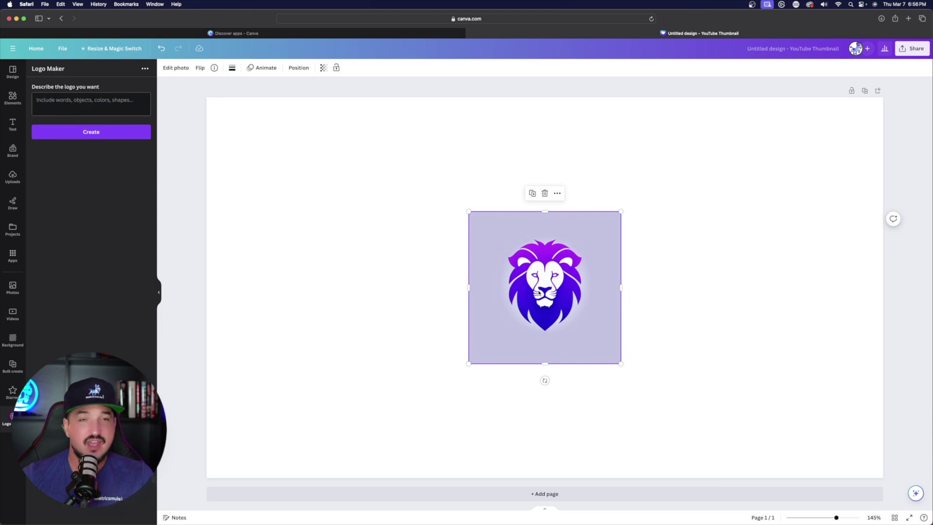
click(176, 69)
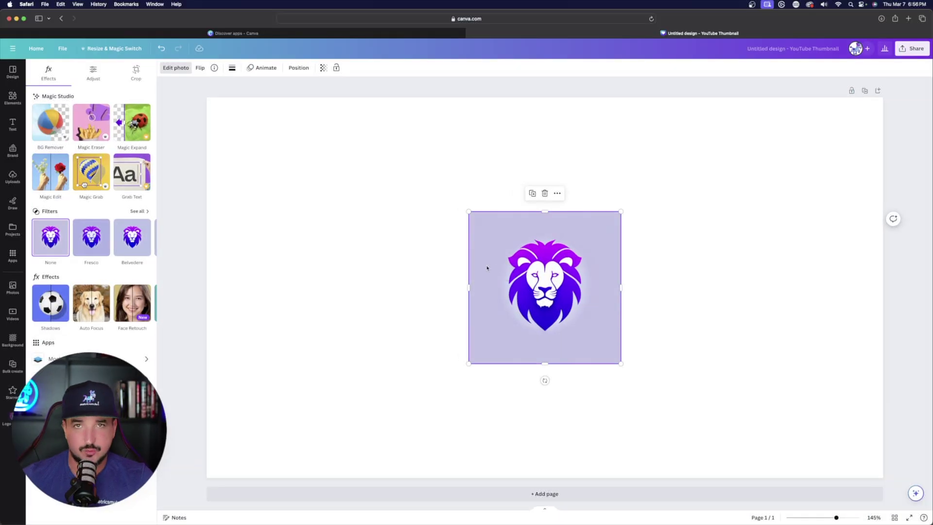
click(52, 127)
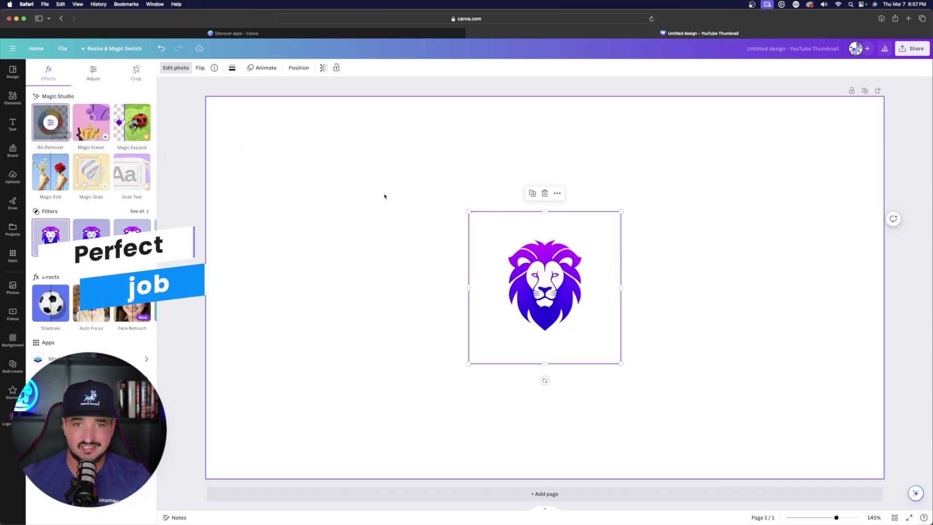
drag(469, 211, 228, 132)
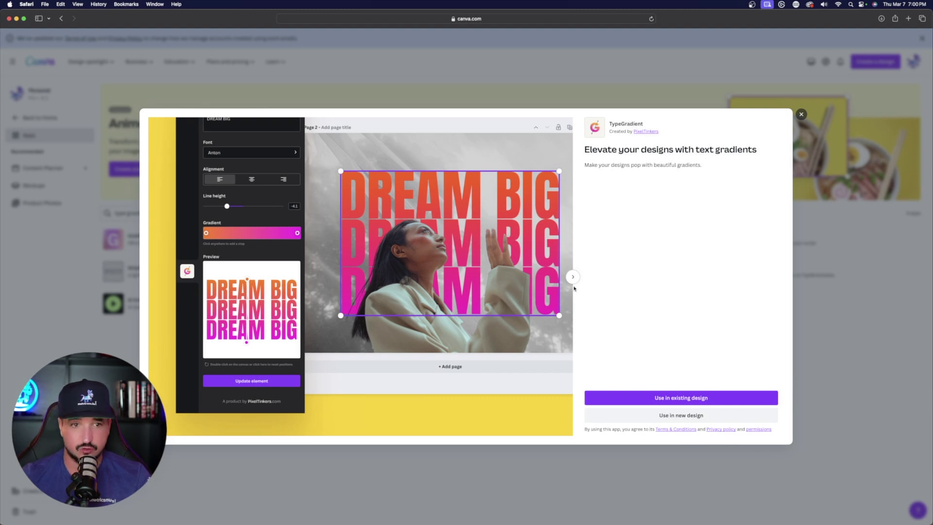
Step: Add 'Check the links in the description' as TypeGradient text to the design and select it
click(573, 277)
click(573, 278)
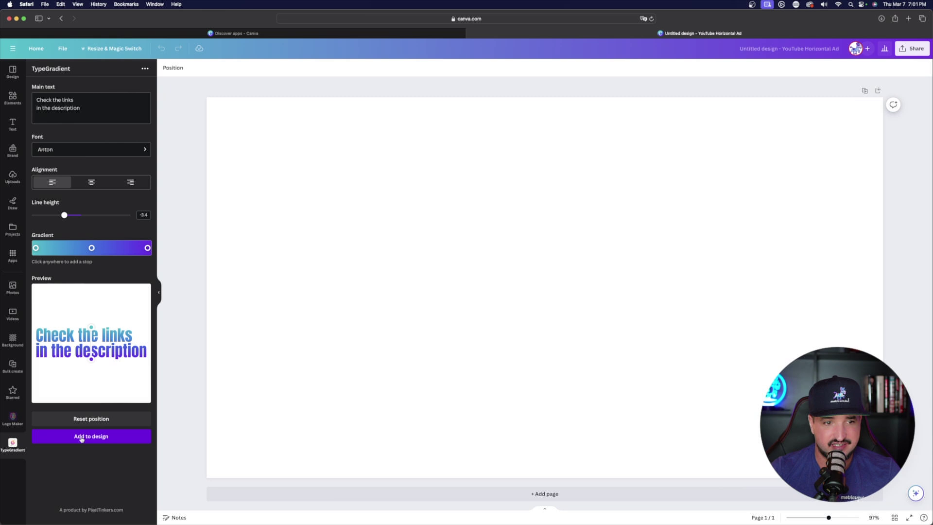
click(82, 436)
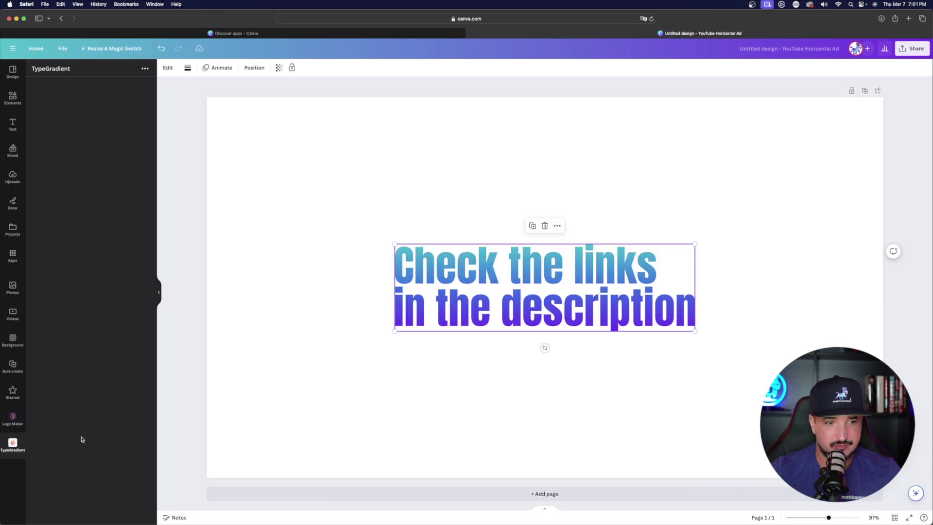
click(408, 257)
Step: Enlarge the first gradient text about 1.4 times, then delete it
drag(394, 244, 259, 203)
click(392, 152)
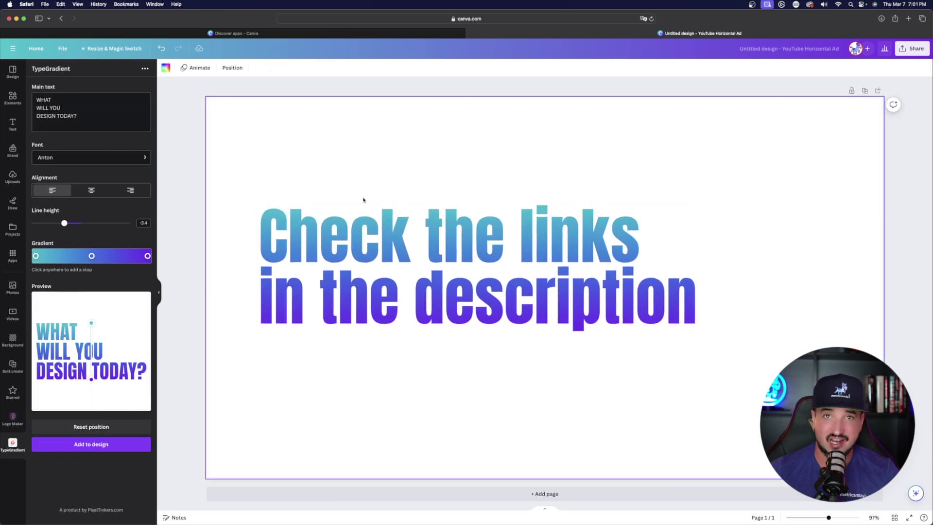
click(366, 214)
key(BackSpace)
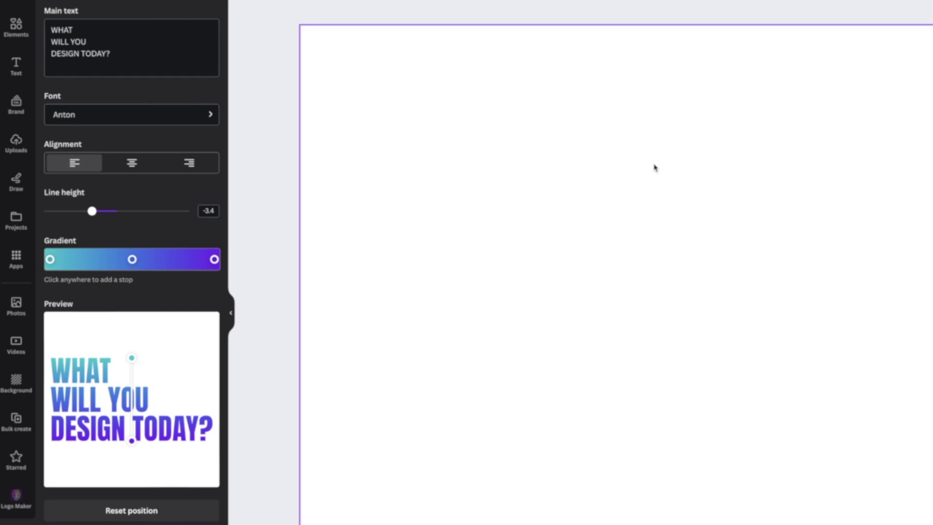
Step: Add 'WHAT WILL YOU DESIGN TODAY?' in Accelerator font with looser line height to the design
click(167, 110)
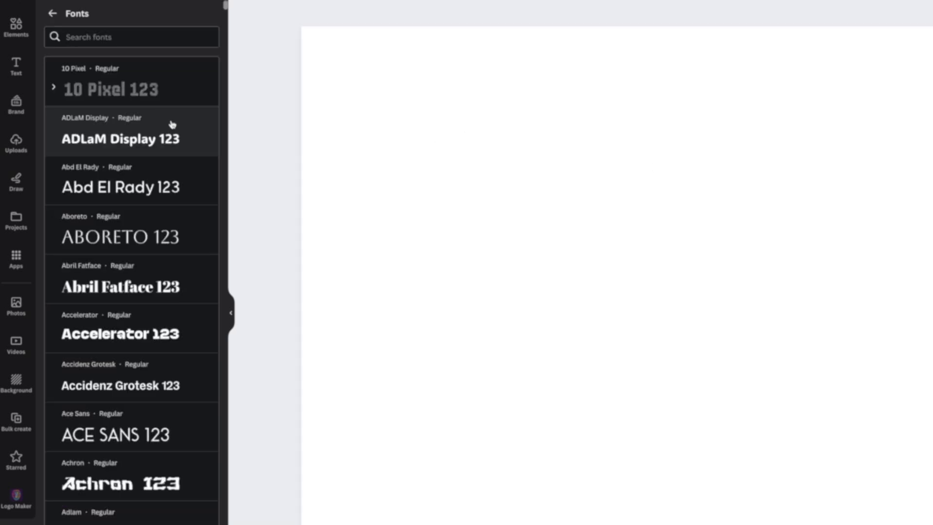
scroll(190, 284, down, 2)
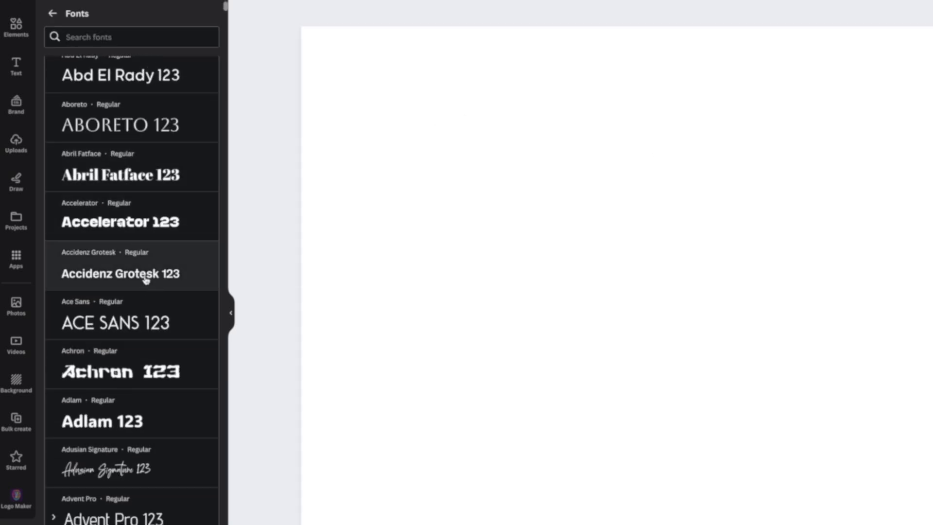
click(132, 223)
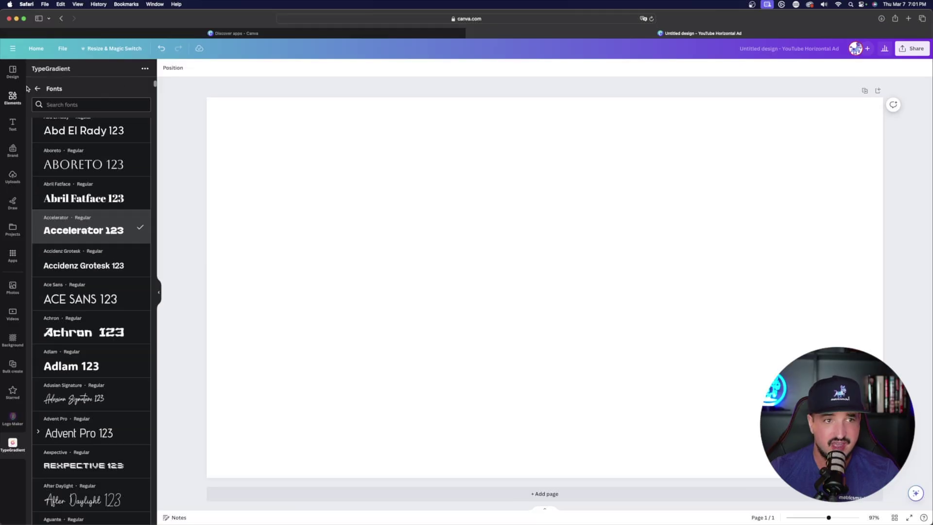
click(38, 88)
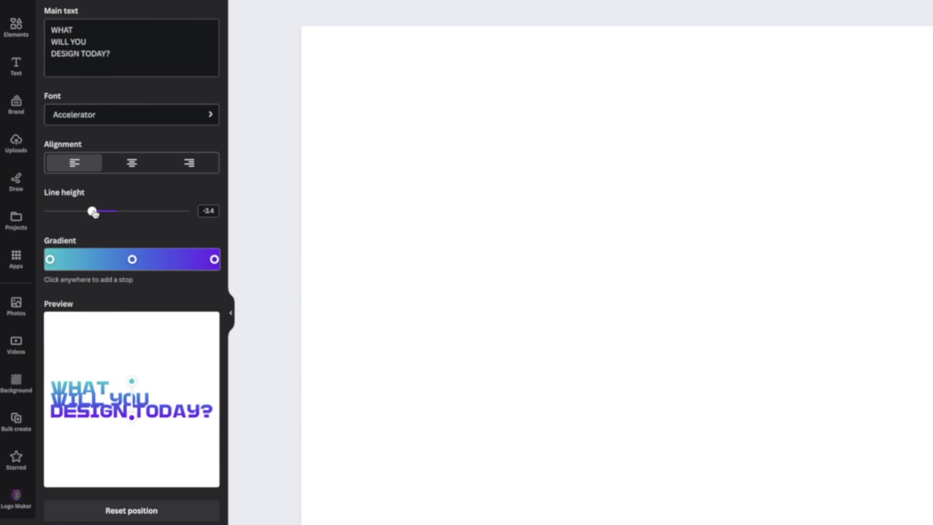
mouse_move(94, 213)
mouse_down()
mouse_move(77, 211)
mouse_move(141, 210)
mouse_move(71, 211)
mouse_move(141, 210)
mouse_move(110, 211)
mouse_up()
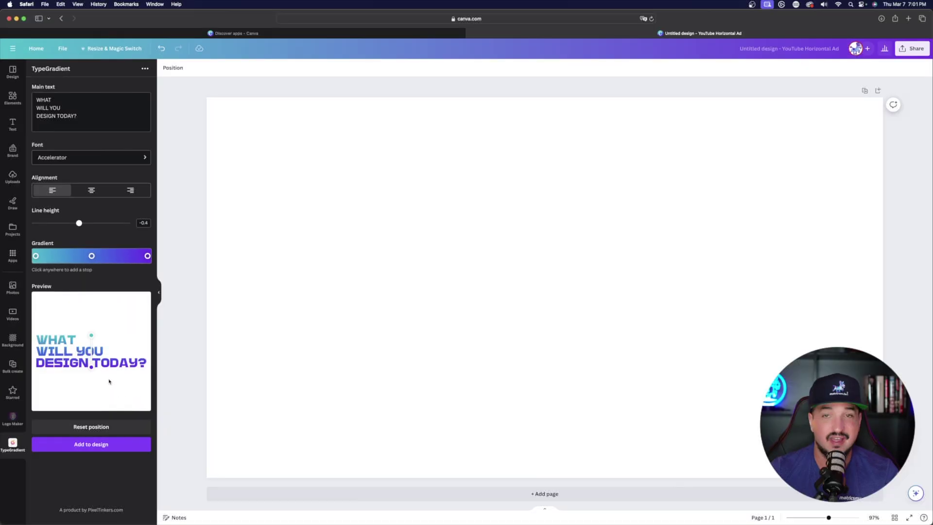
click(92, 445)
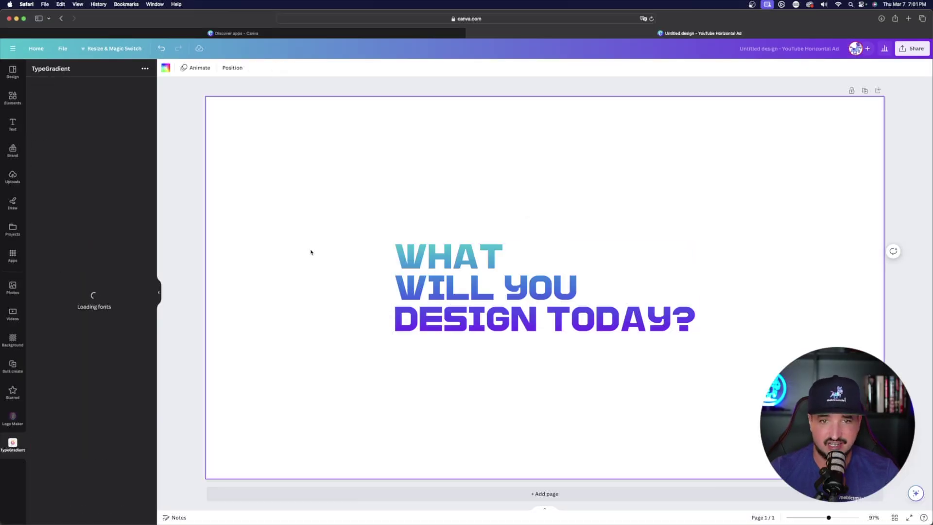
Step: Change the gradient headline's font, trying Akony, and place the restyled headline on the design
click(487, 284)
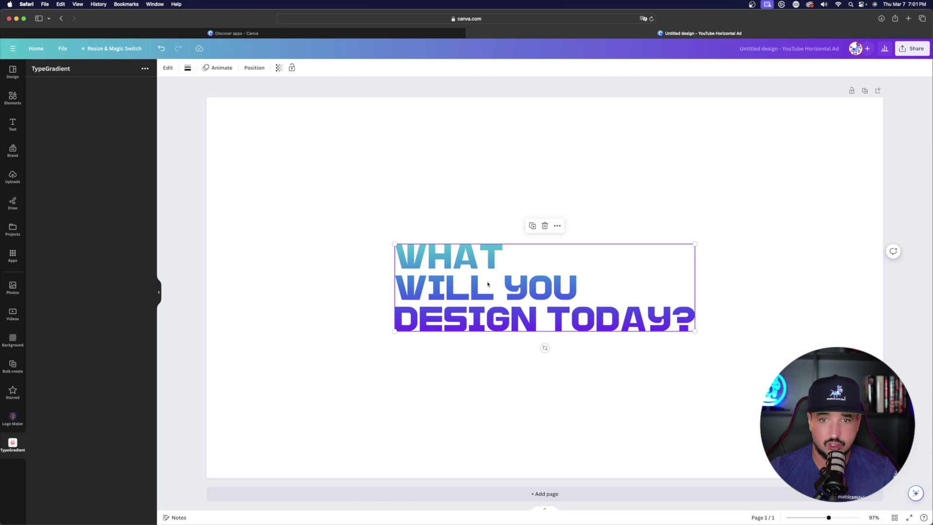
click(20, 115)
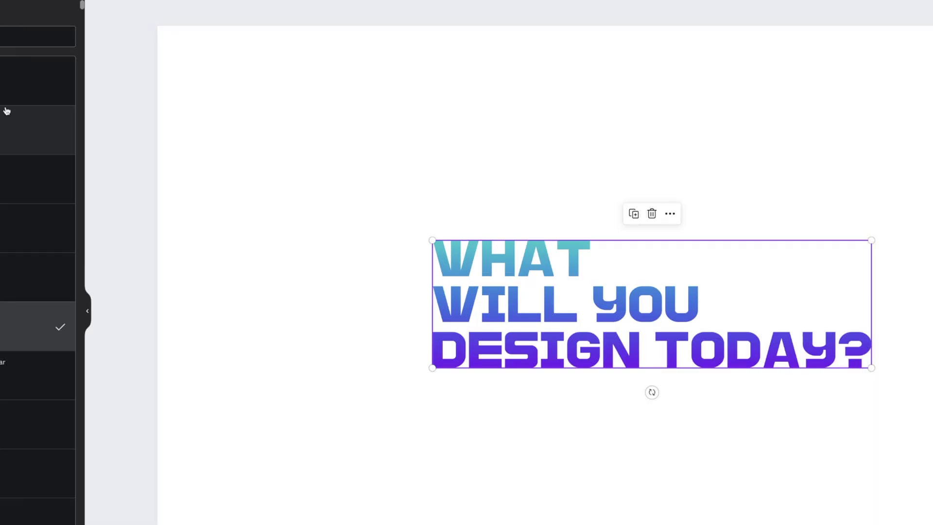
scroll(66, 268, down, 5)
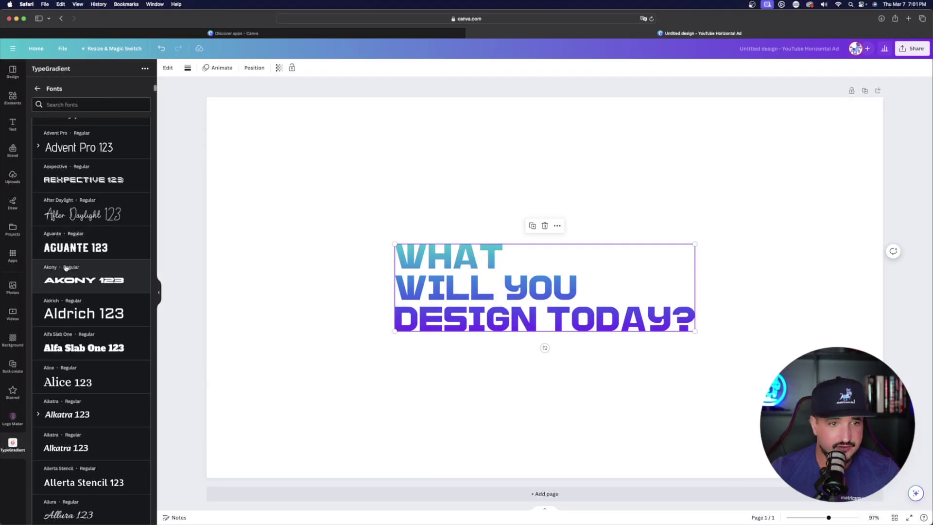
scroll(66, 268, down, 3)
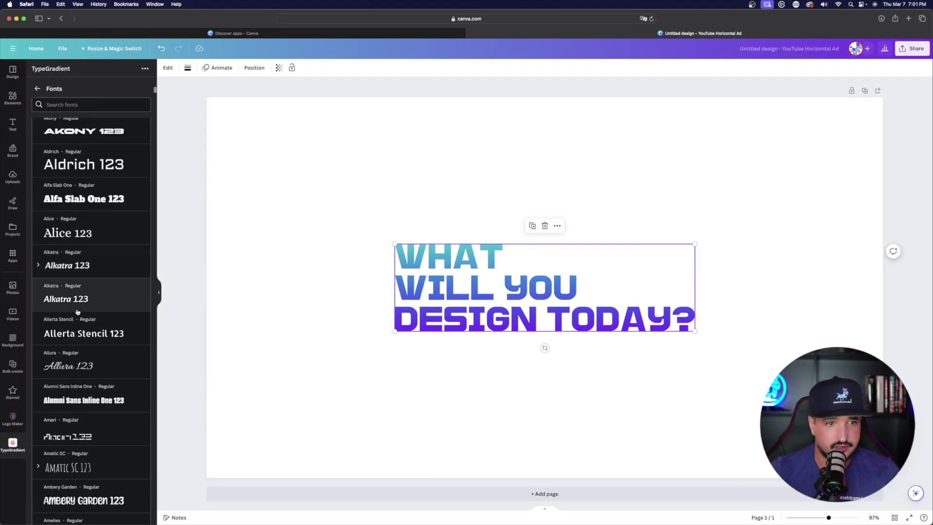
scroll(90, 318, up, 2)
click(80, 195)
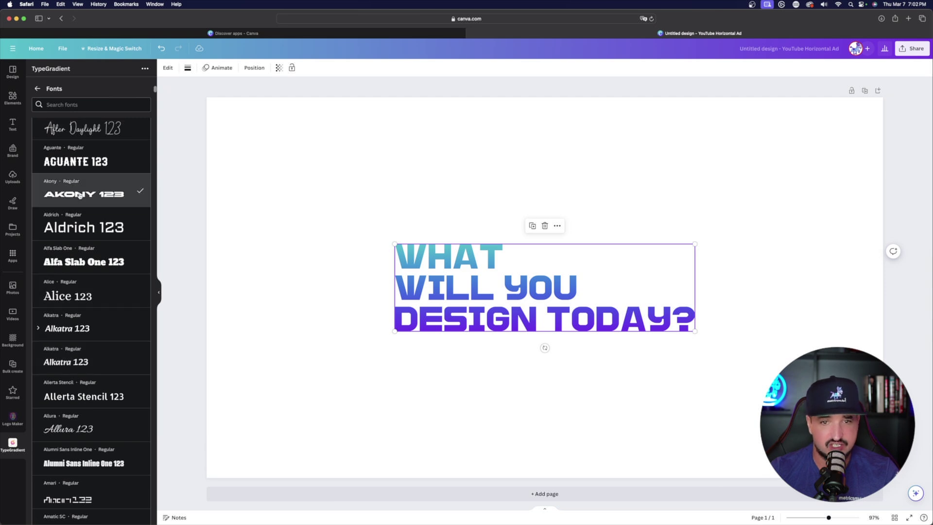
click(42, 90)
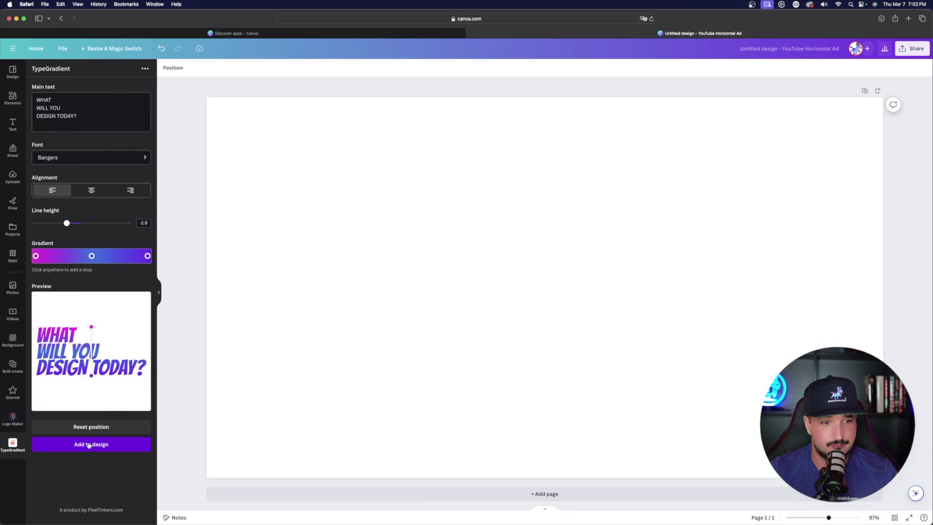
click(113, 443)
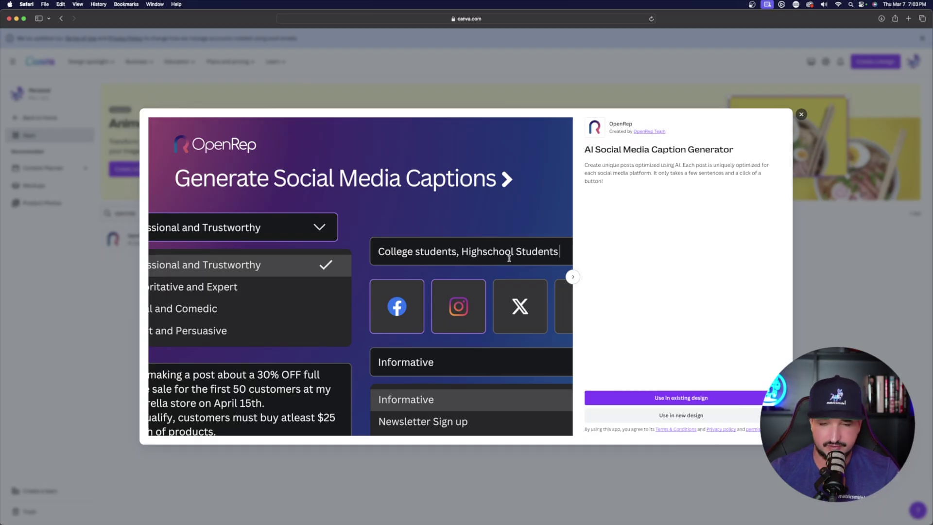
Step: Browse the OpenRep app's preview examples in its carousel
click(573, 277)
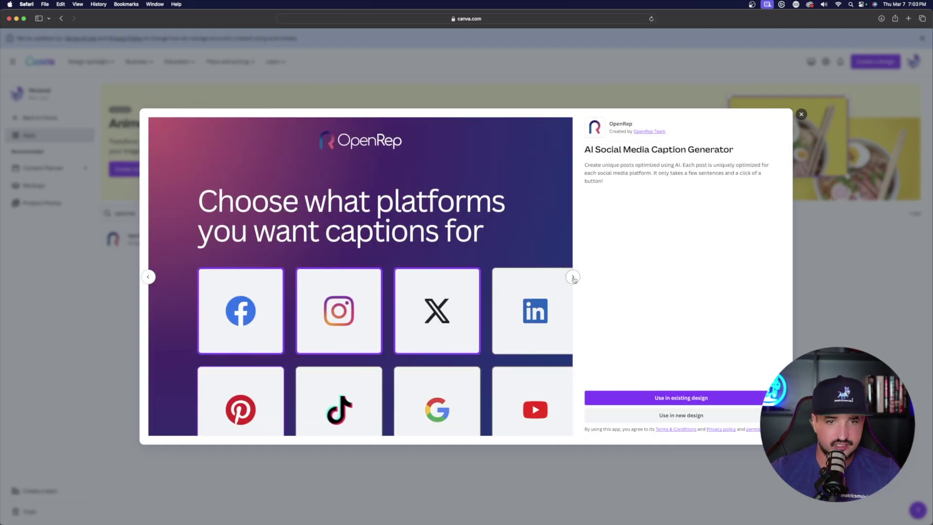
click(573, 277)
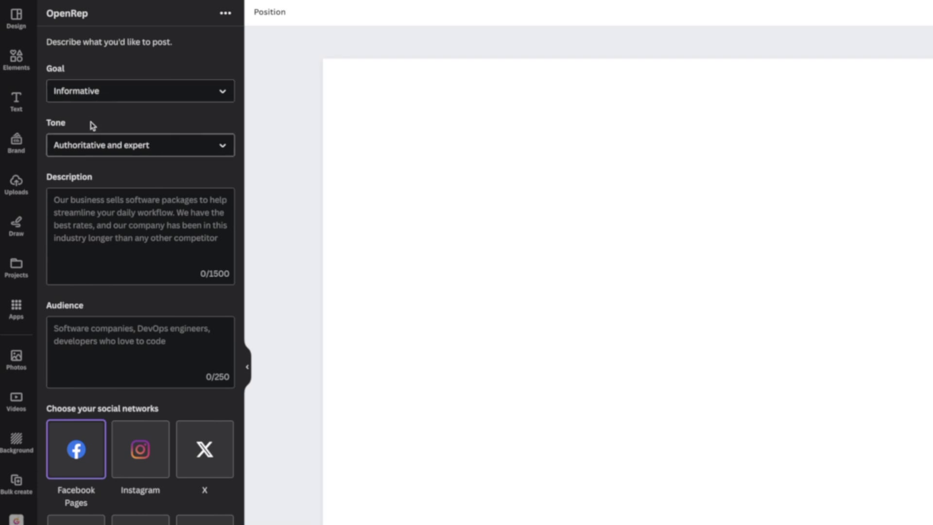
Step: Set the OpenRep post goal to Website clicks, keep the tone, and paste the product description
click(104, 100)
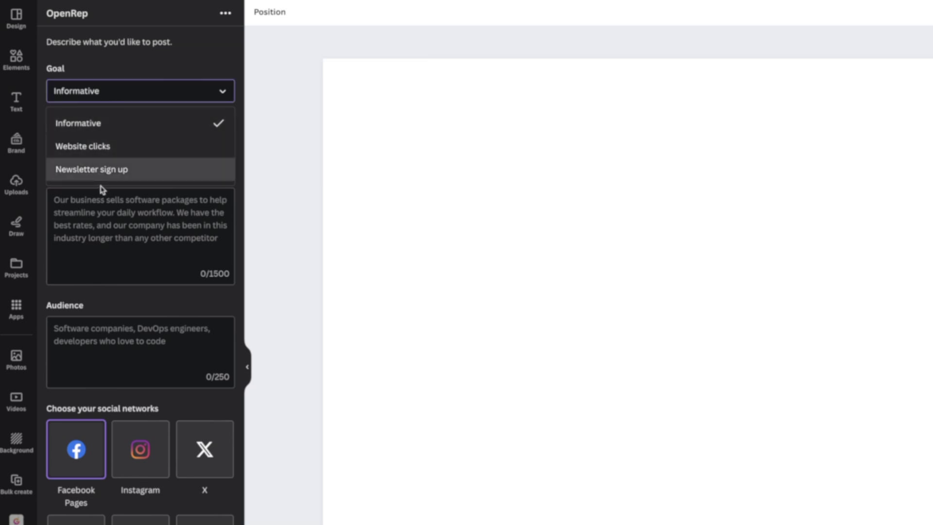
click(83, 146)
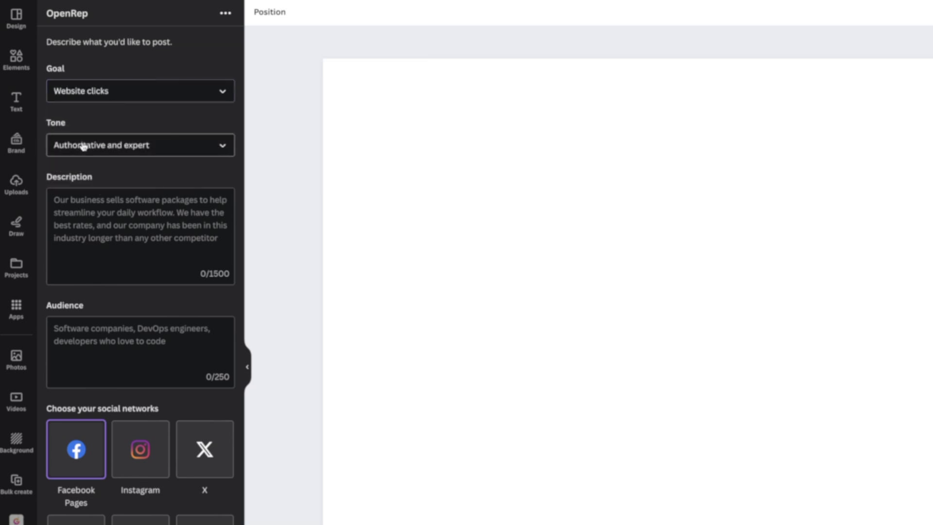
click(95, 147)
scroll(92, 243, down, 3)
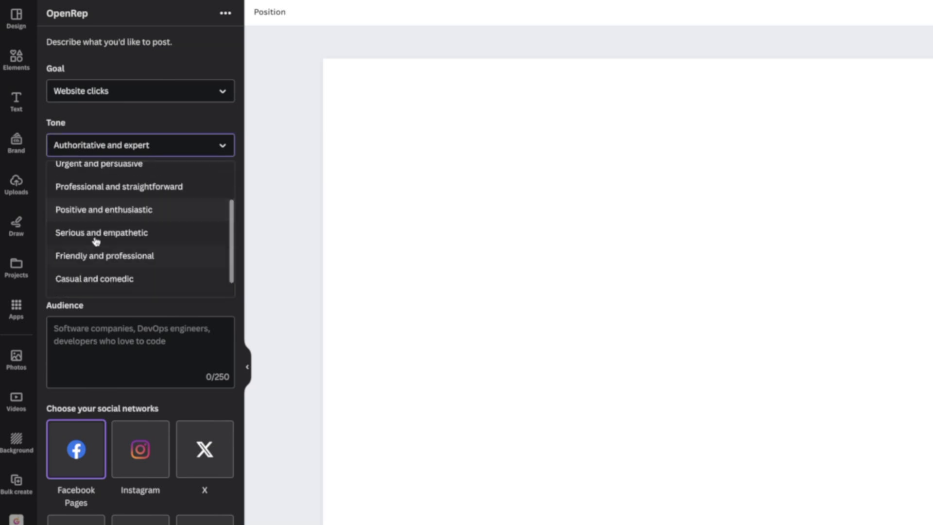
scroll(86, 193, up, 4)
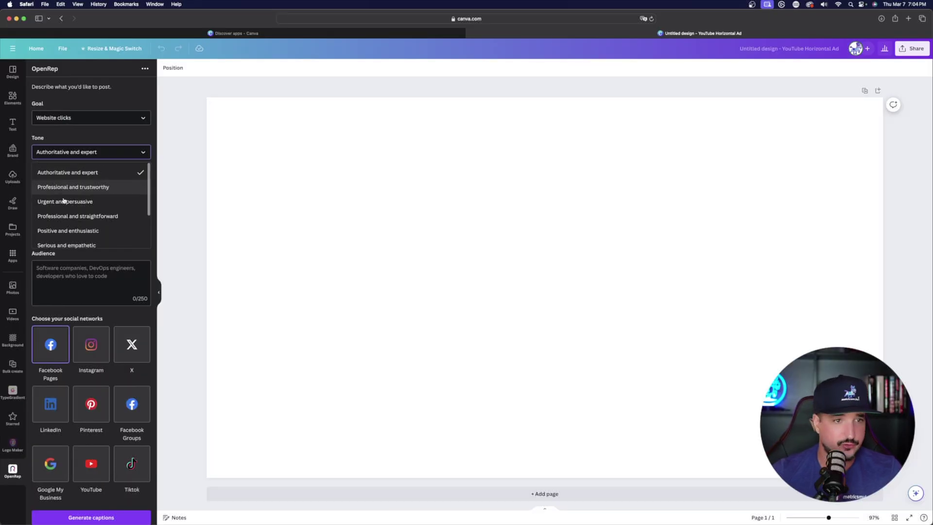
scroll(68, 191, down, 2)
scroll(68, 192, down, 1)
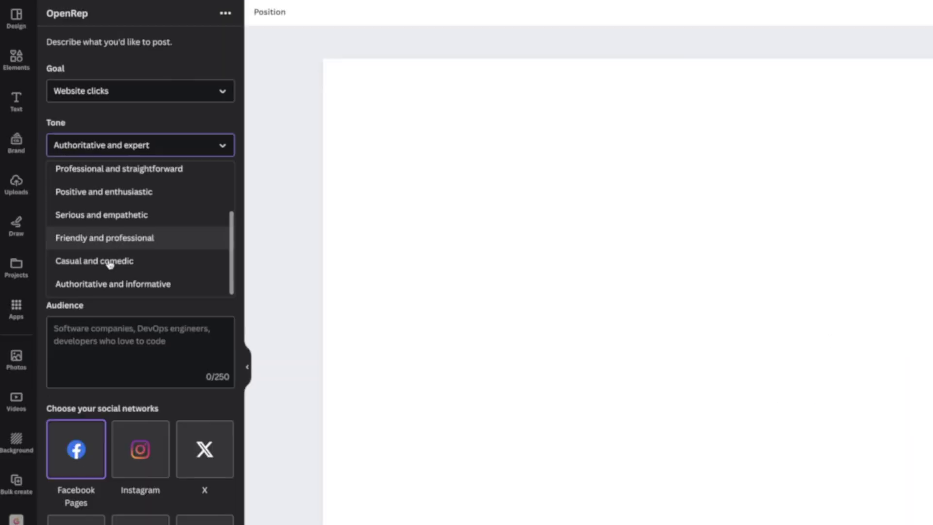
key(Escape)
click(132, 217)
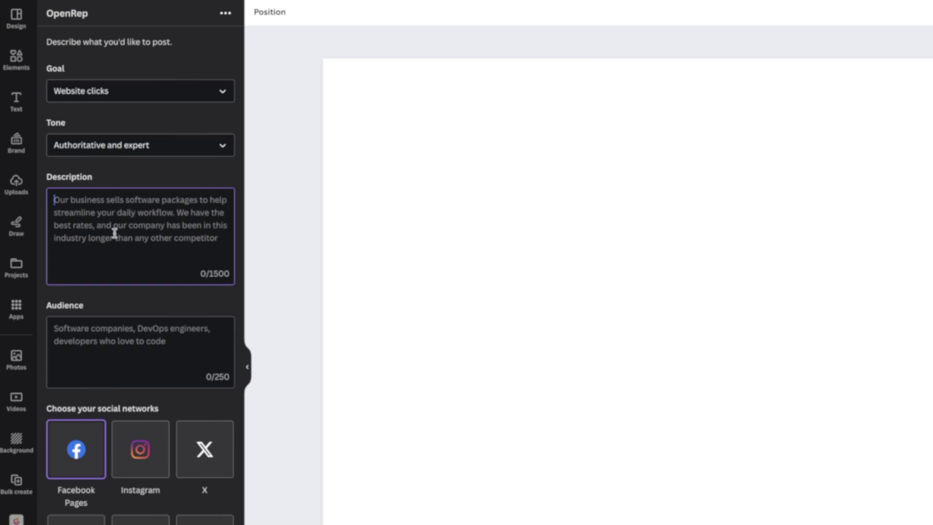
text(I provide a mega prompts database with over 2100 prompts and counting. They range from AI art, to SEO and even prompt generators. This is an awesome value, as new prompts get added daily. You'll have lifetime access to every new and updated prompt.)
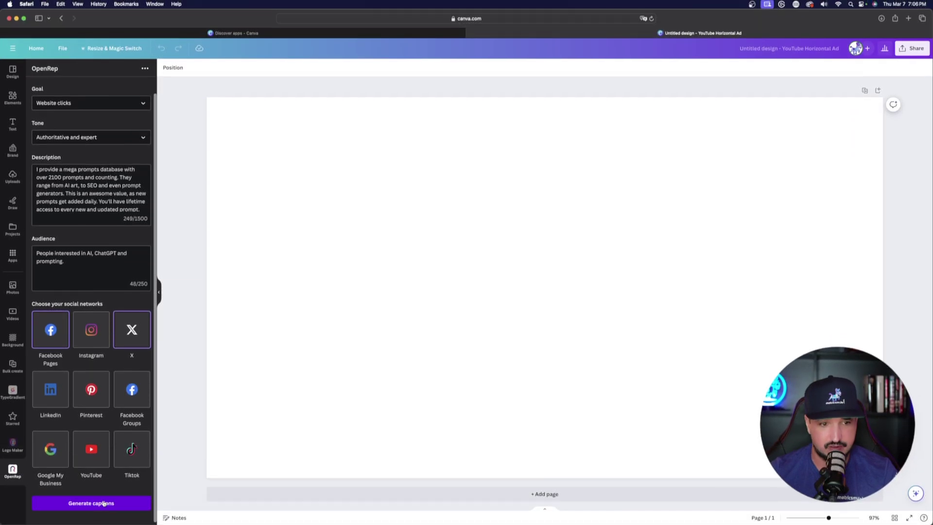
Step: Generate captions for Facebook Pages and X and expand the full Facebook Pages caption
click(89, 463)
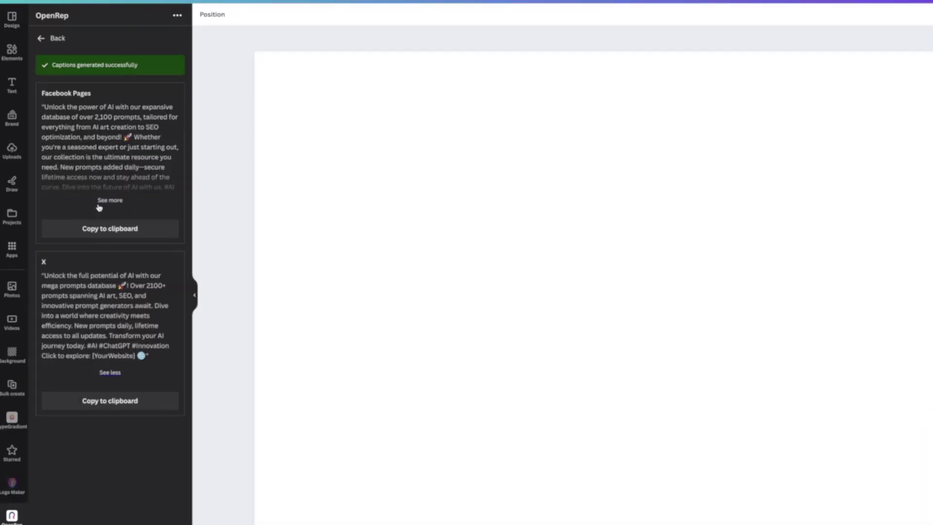
click(92, 216)
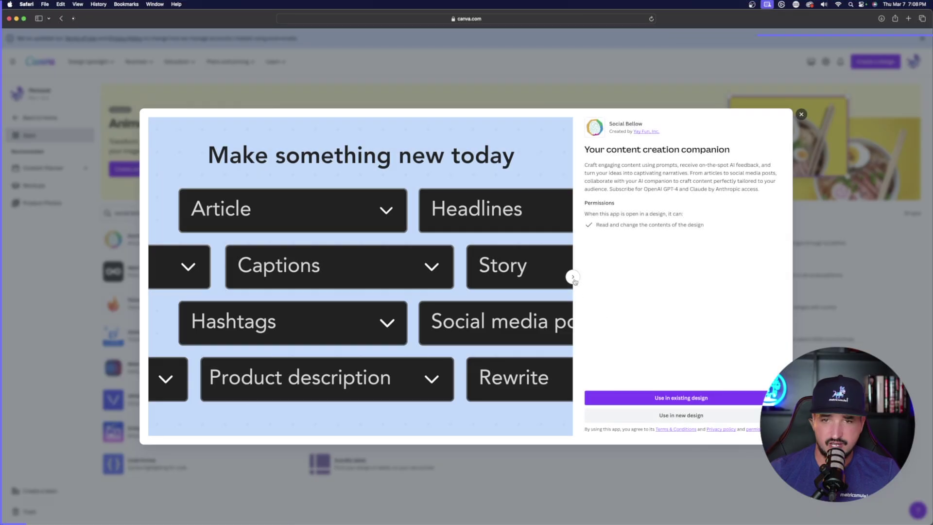
Step: Start a new YouTube Ad (Landscape) design with the Social Bellow app
click(594, 275)
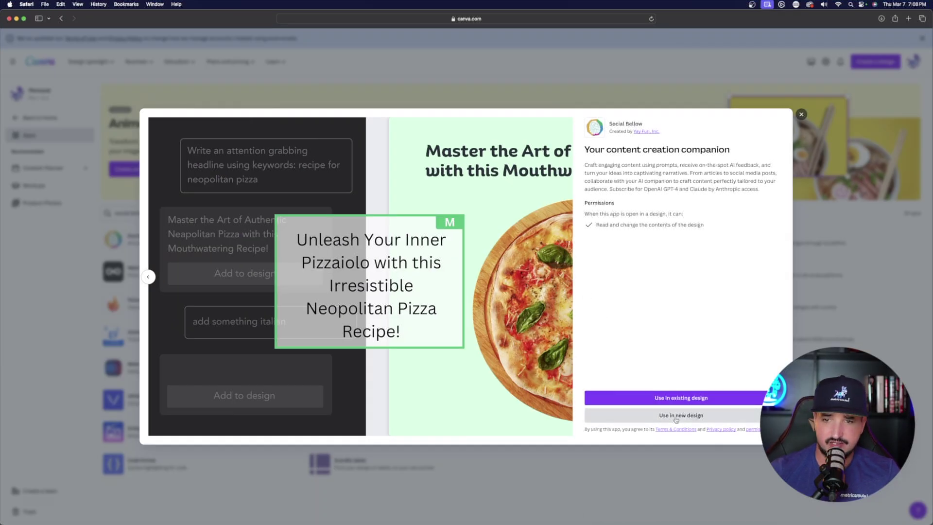
click(682, 415)
text(yo)
click(652, 457)
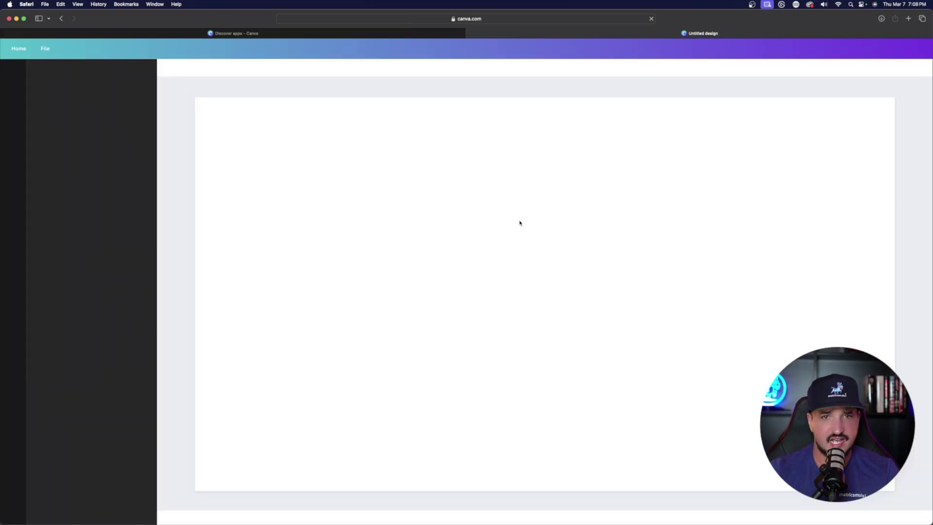
Step: Choose Blog post as the content type, paste the AI content keywords, and generate
click(122, 101)
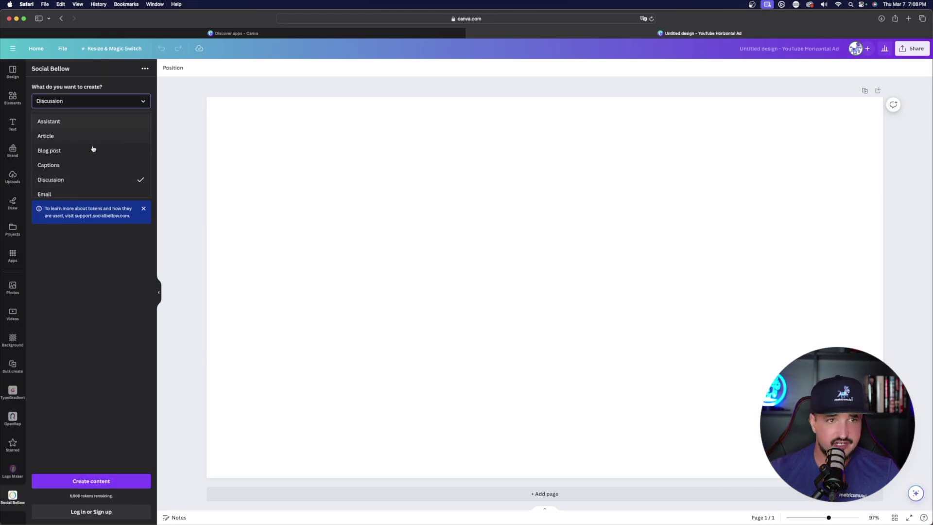
scroll(91, 144, down, 1)
scroll(91, 144, down, 3)
scroll(82, 143, up, 5)
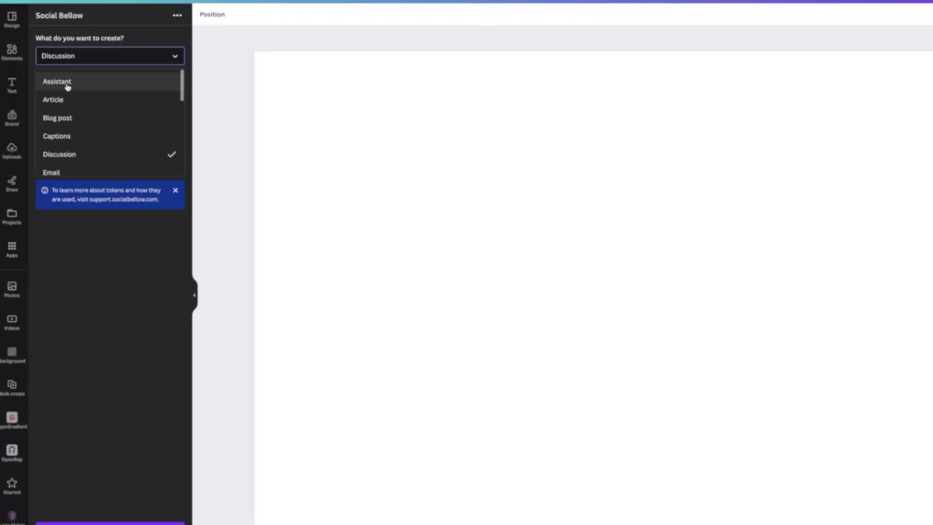
scroll(75, 109, down, 3)
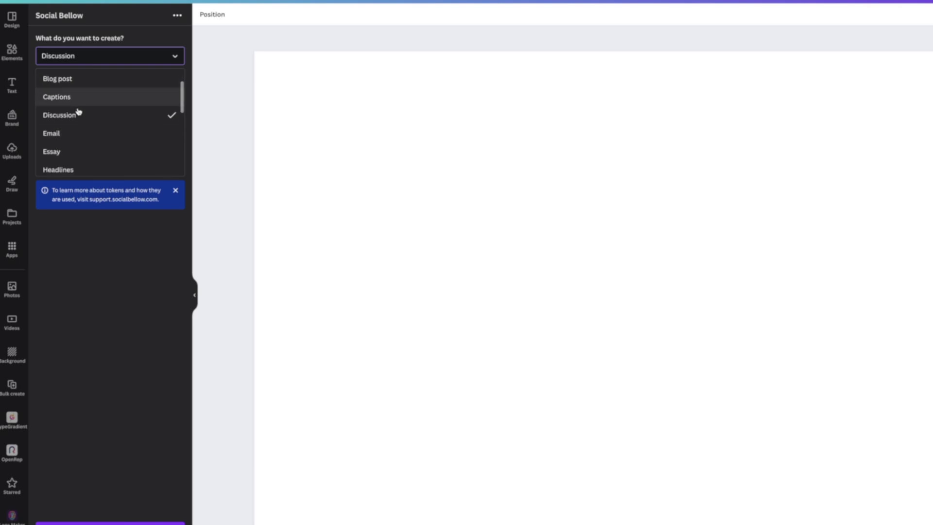
scroll(83, 131, down, 5)
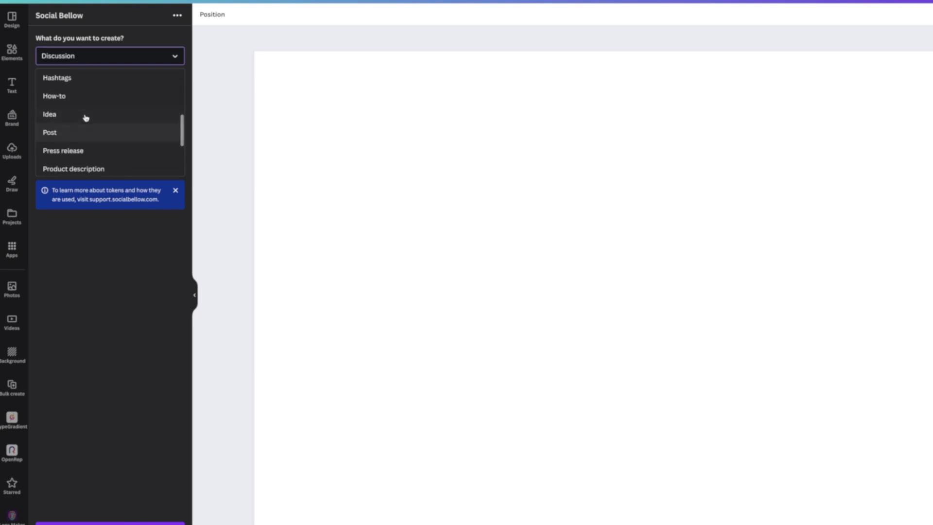
scroll(73, 112, up, 8)
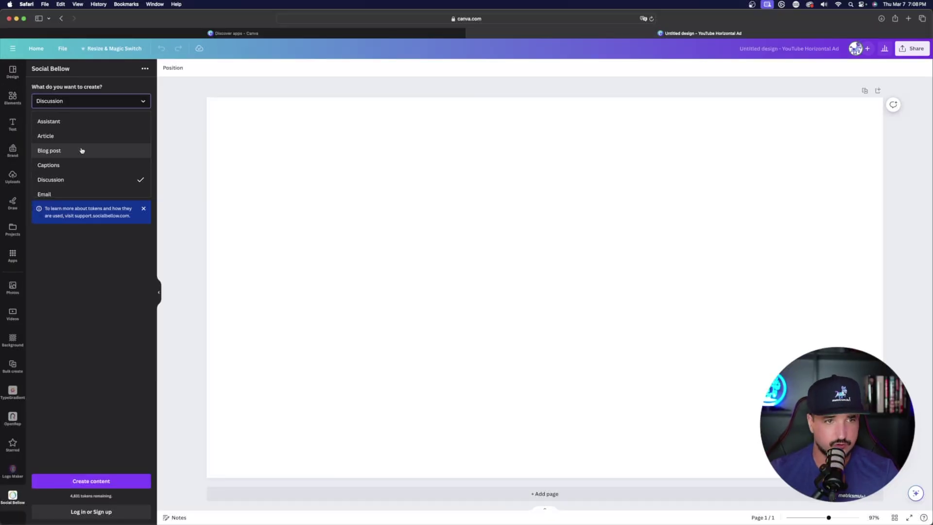
click(74, 151)
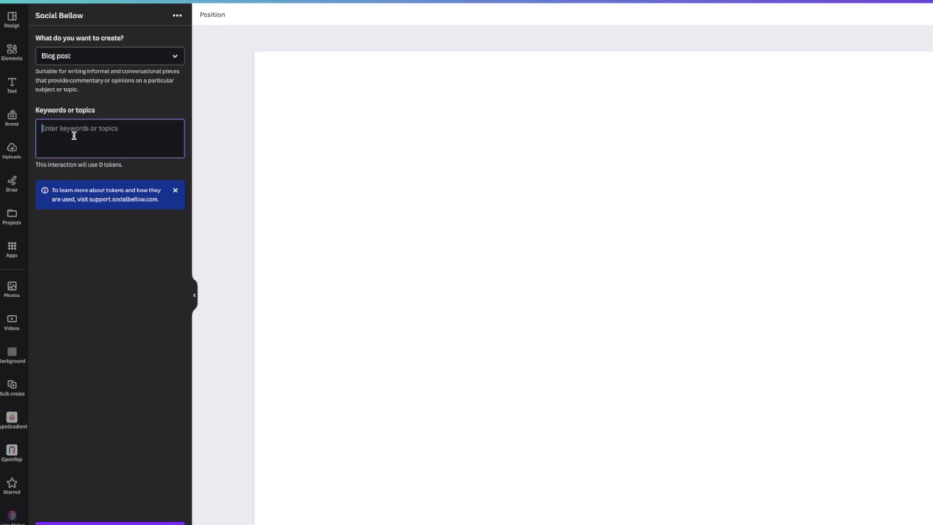
key(ctrl+v)
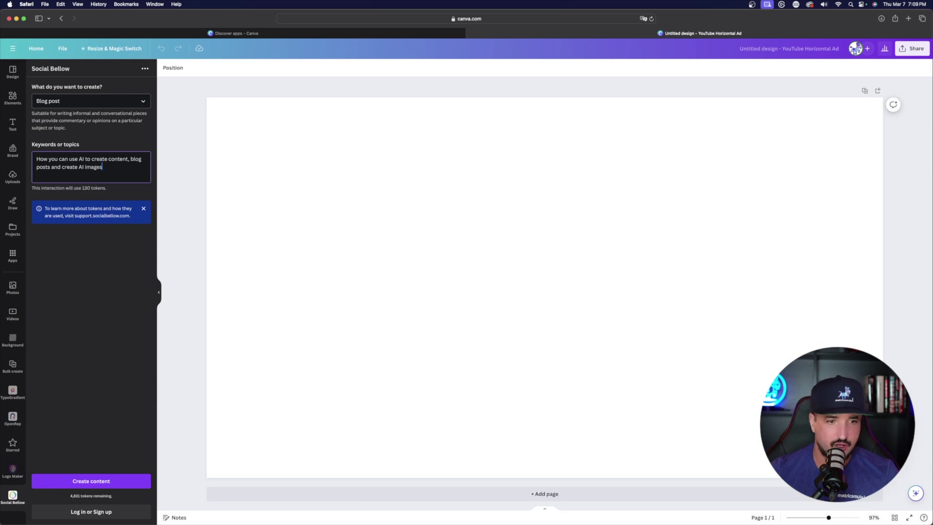
click(74, 482)
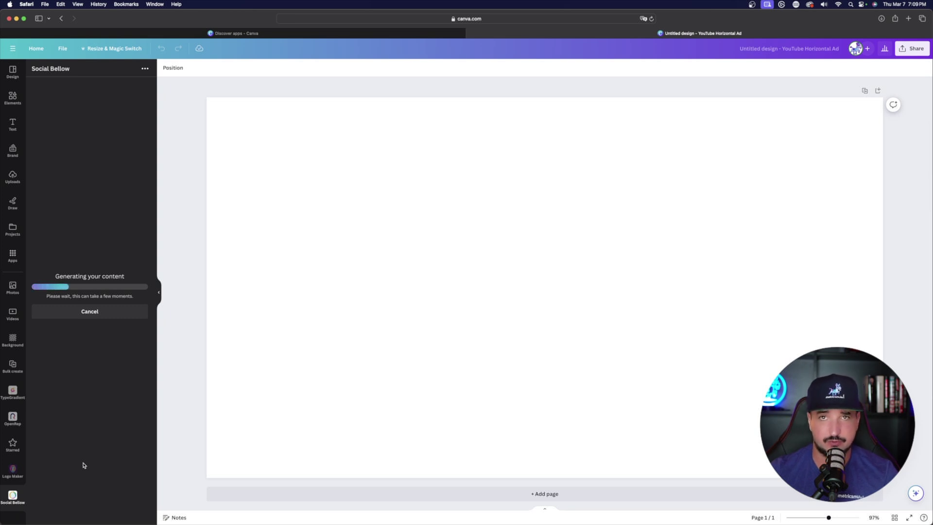
Step: Scroll through the generated 'Leveraging AI for Content Creation' article and its five points
scroll(77, 252, down, 10)
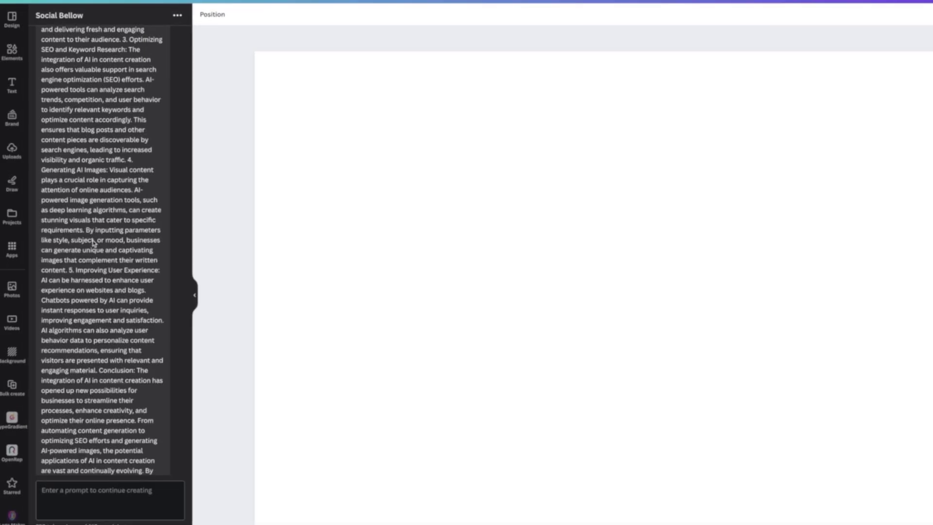
scroll(94, 243, down, 5)
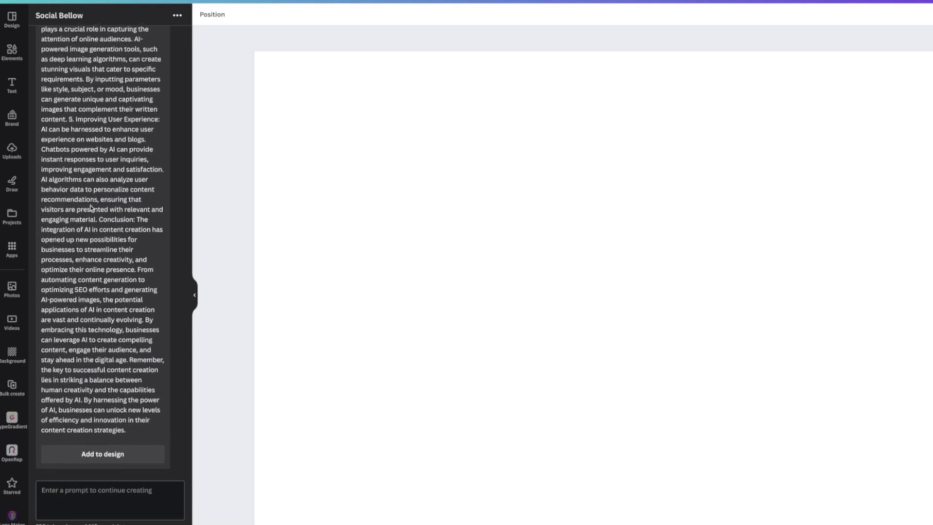
scroll(105, 240, up, 15)
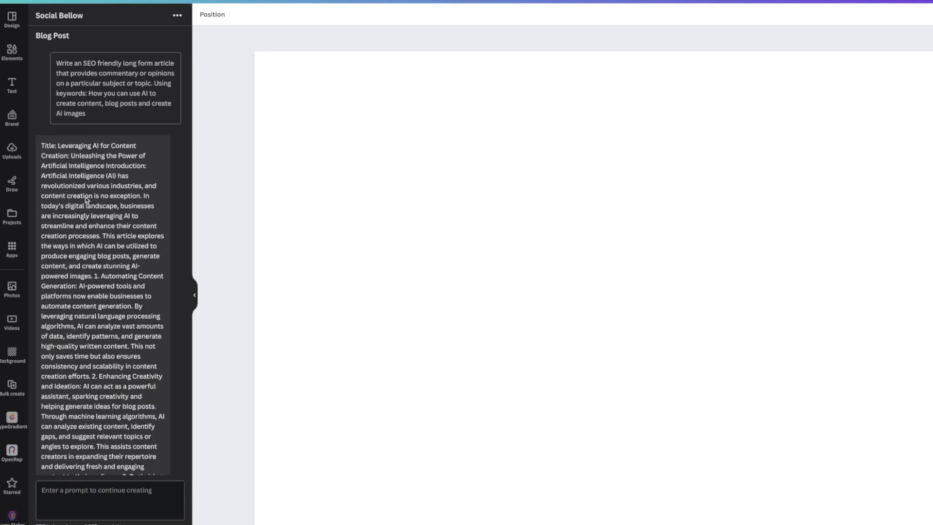
scroll(86, 200, down, 10)
scroll(87, 209, up, 10)
scroll(92, 229, down, 2)
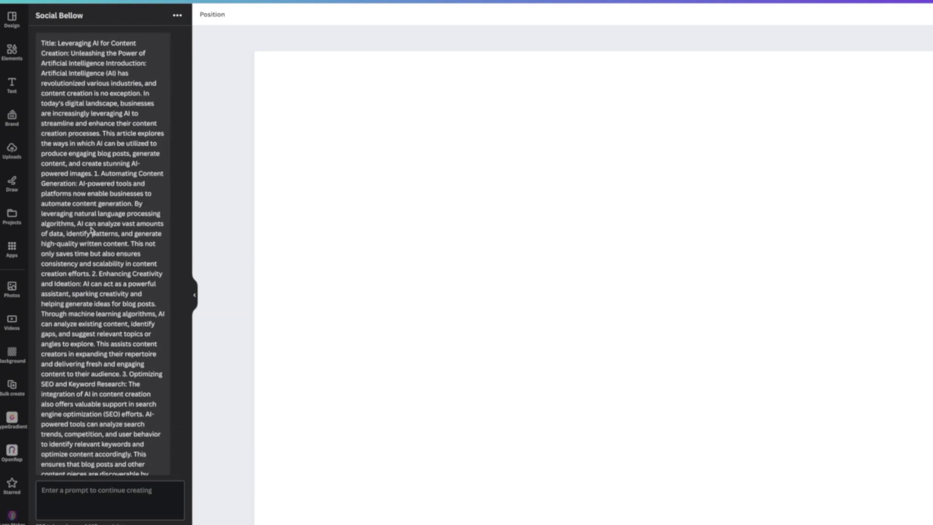
scroll(112, 190, down, 5)
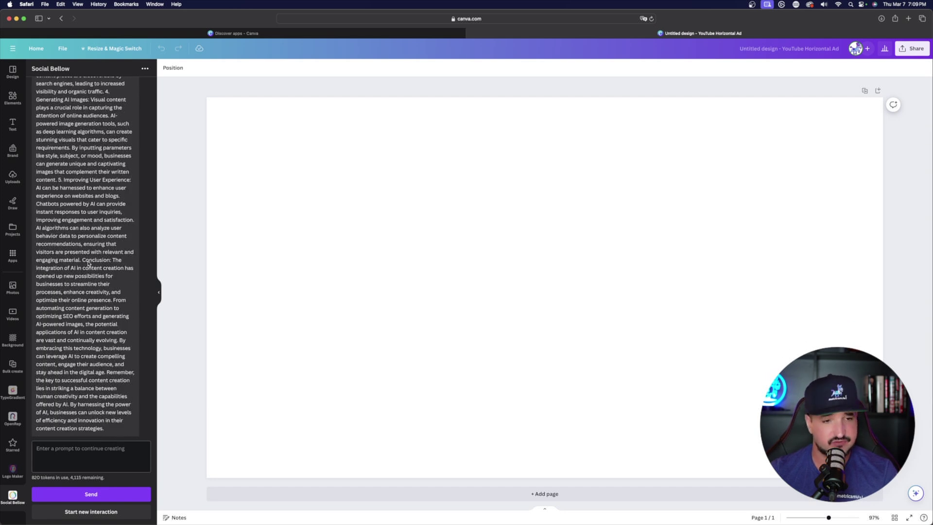
scroll(89, 264, up, 15)
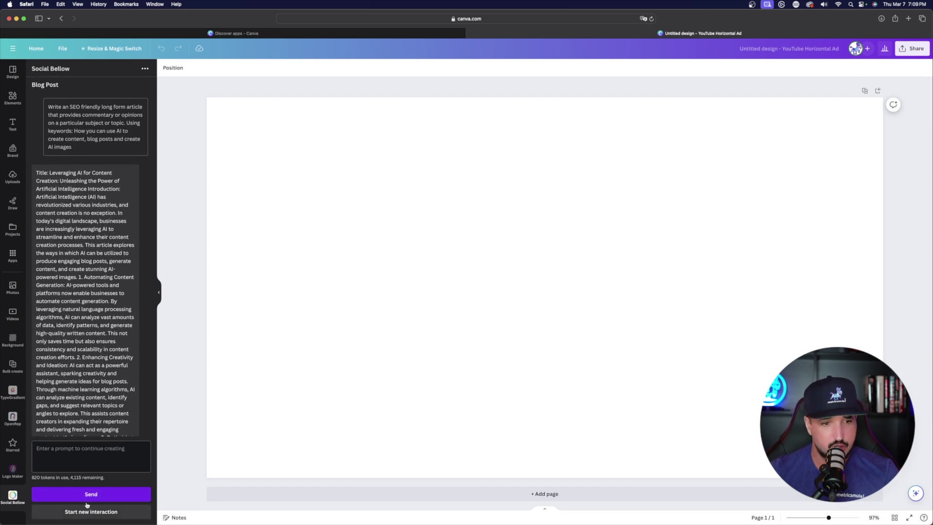
scroll(87, 368, down, 15)
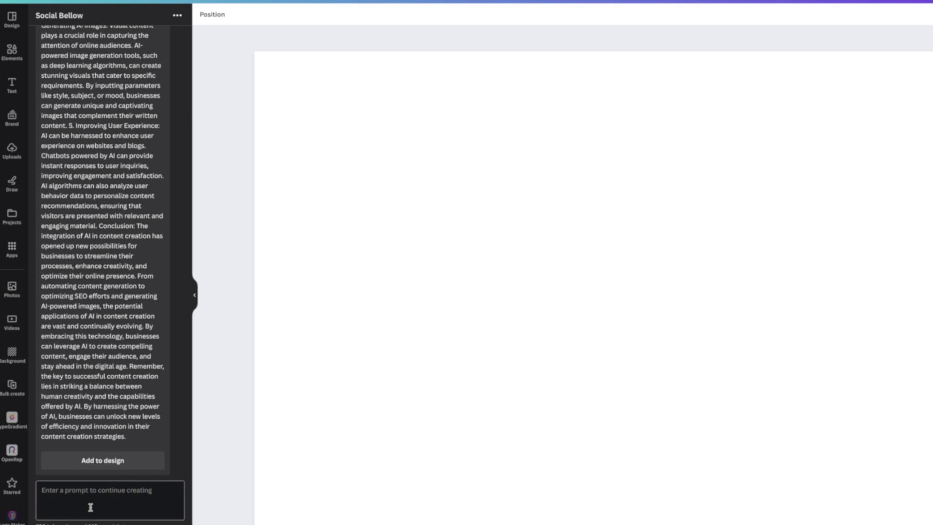
Step: Send the follow-up prompt 'Add another heading, continue writing to make longer'
click(88, 496)
text(Add another heading, continue writing to make longer)
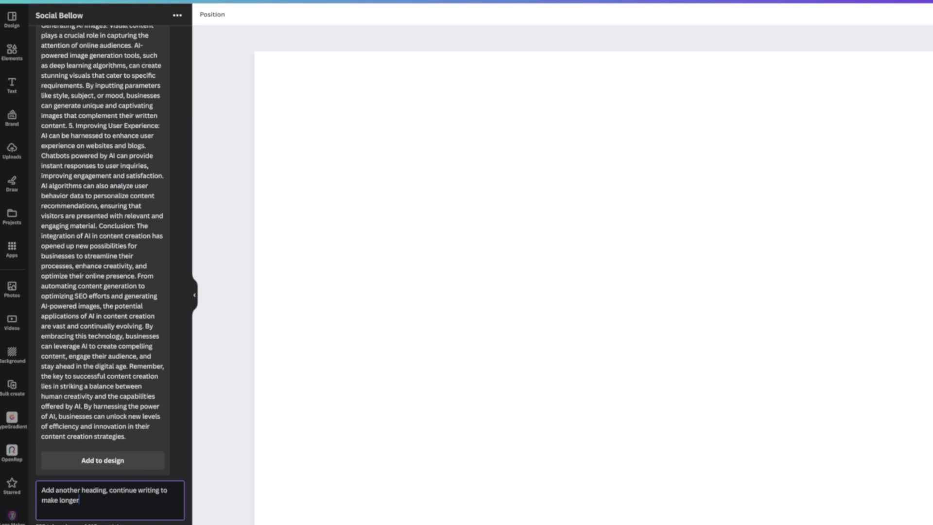
key(Return)
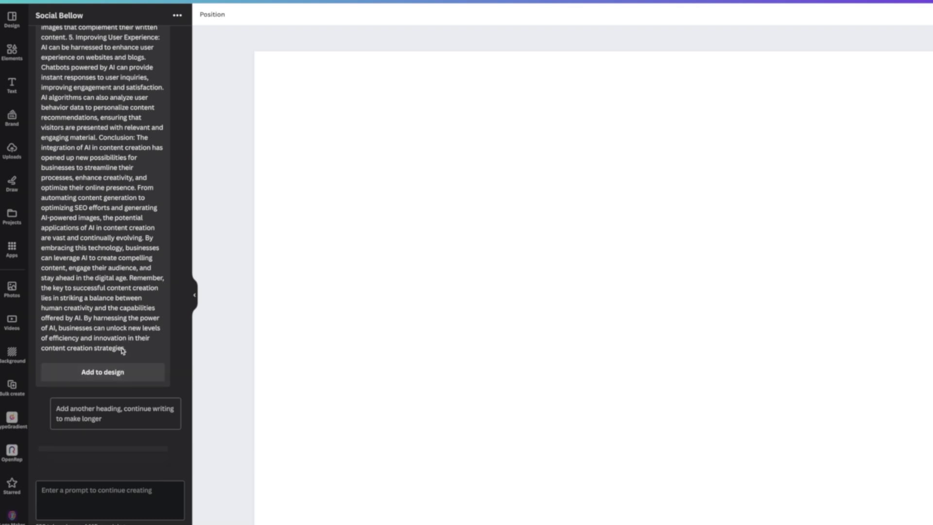
Step: Review the lengthened article, then add it to the page as a text block
scroll(102, 315, up, 15)
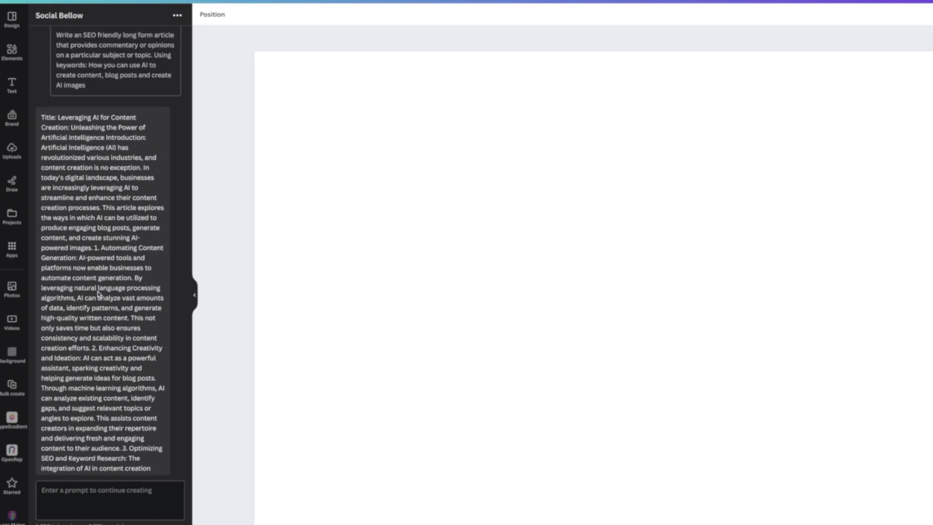
scroll(99, 292, down, 15)
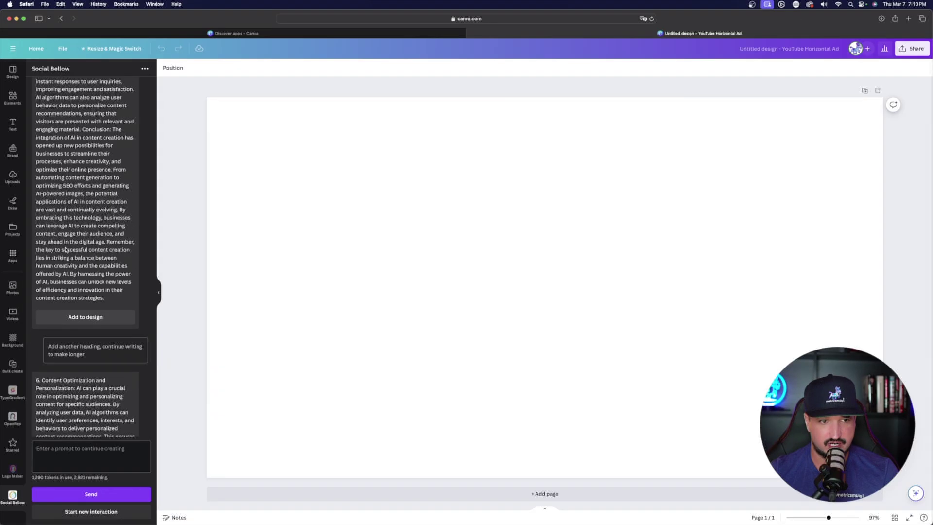
scroll(66, 249, down, 5)
scroll(58, 218, up, 3)
scroll(52, 187, down, 2)
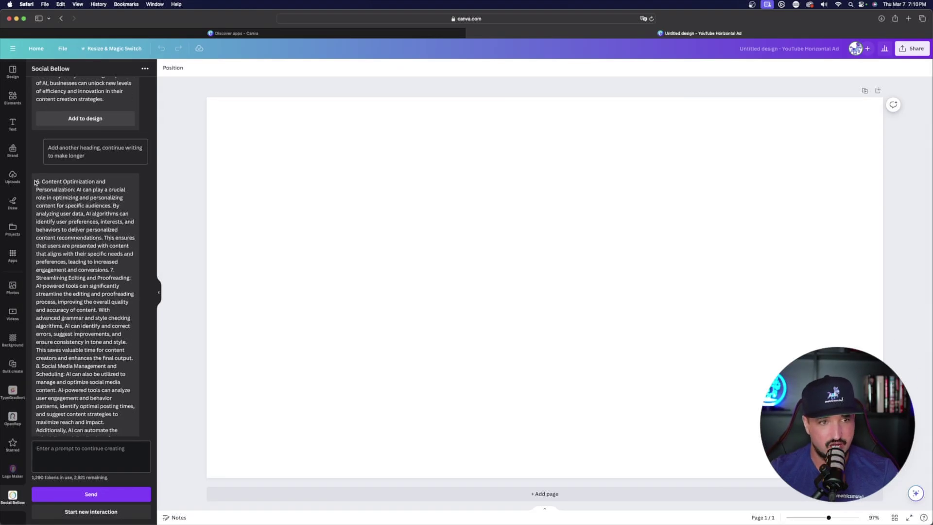
scroll(42, 185, down, 5)
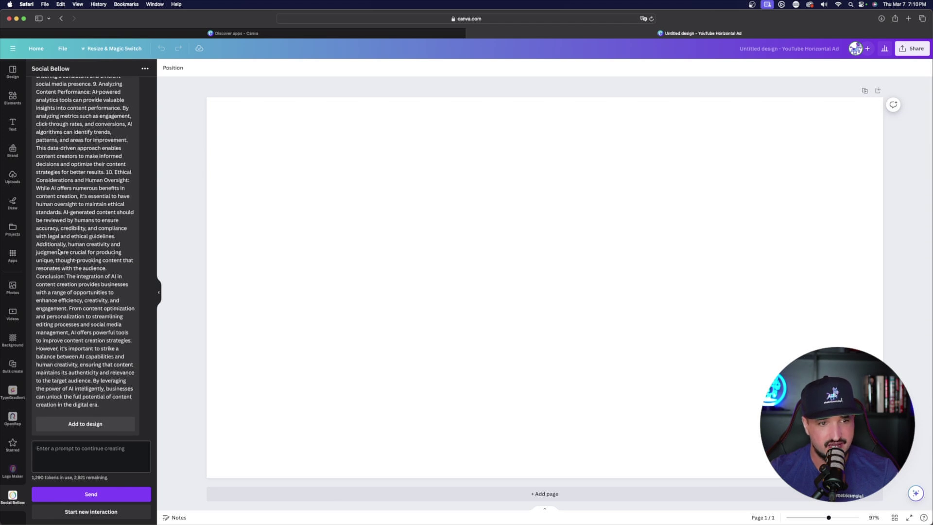
scroll(50, 206, up, 6)
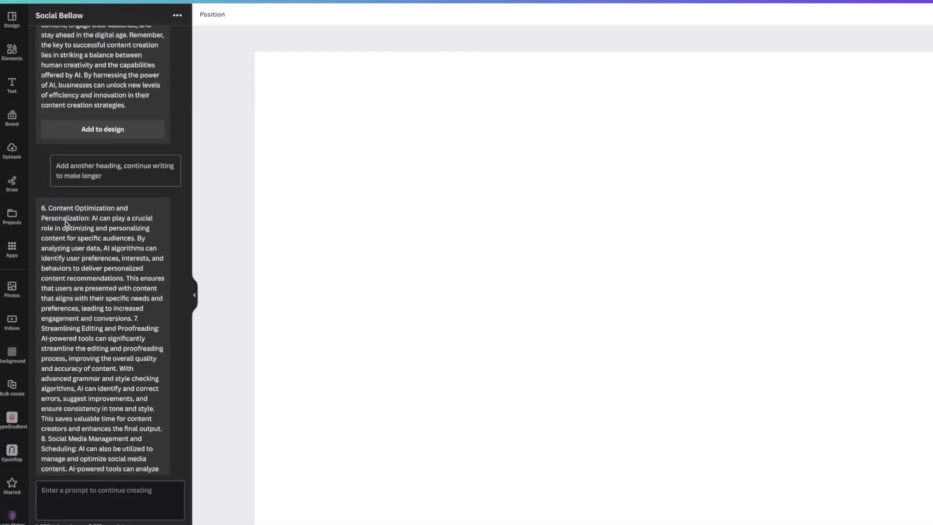
scroll(111, 99, down, 2)
click(100, 117)
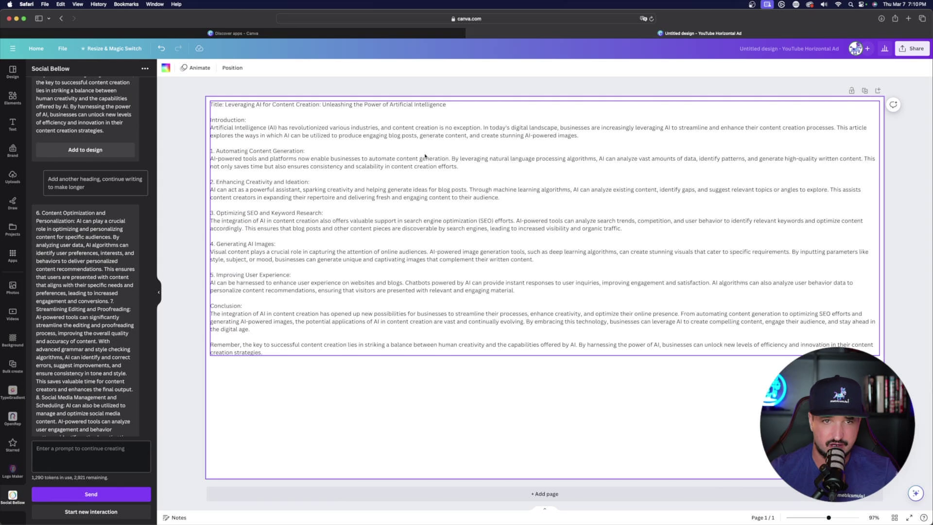
click(560, 214)
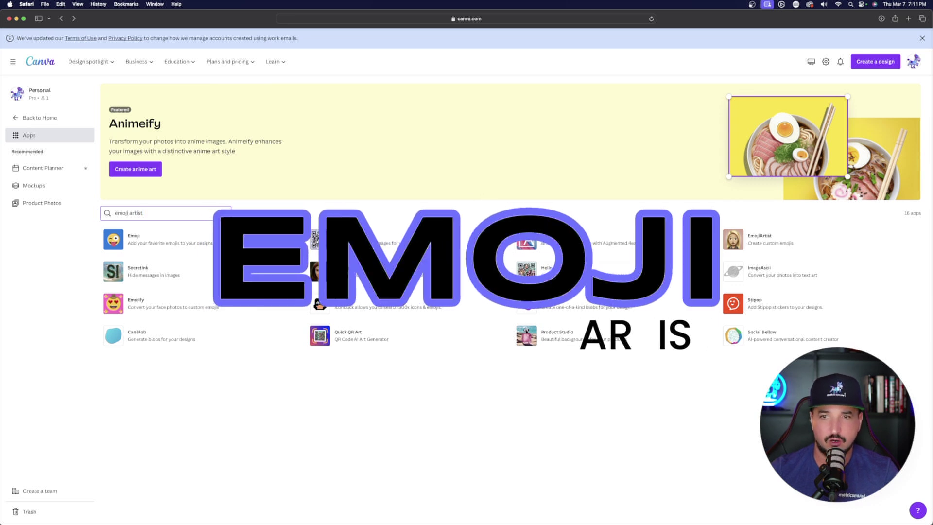
Step: Open EmojiArtist in a new blank YouTube Ad (Landscape) design
click(759, 238)
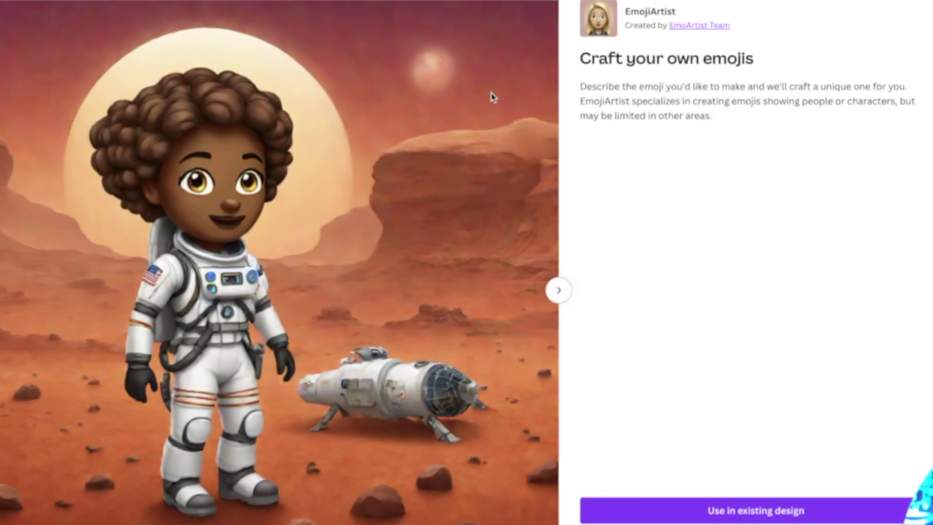
click(559, 290)
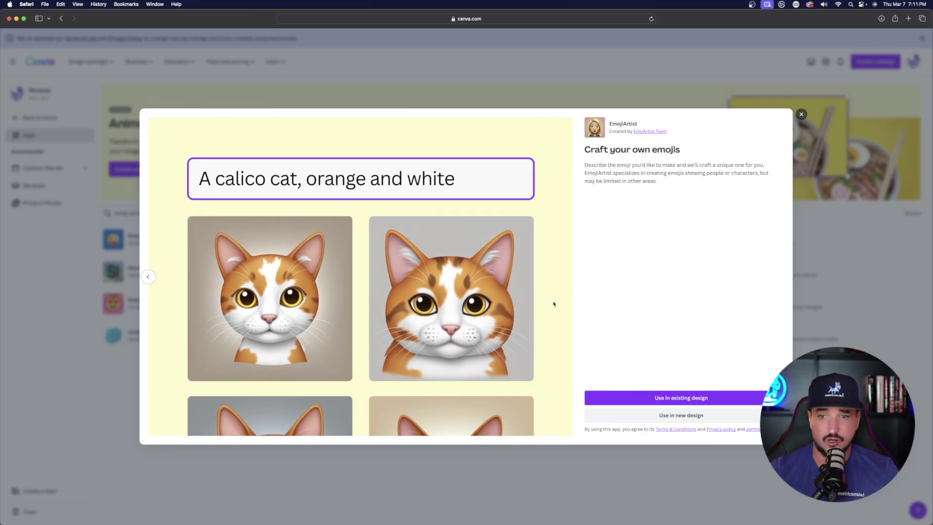
click(670, 419)
text(yo)
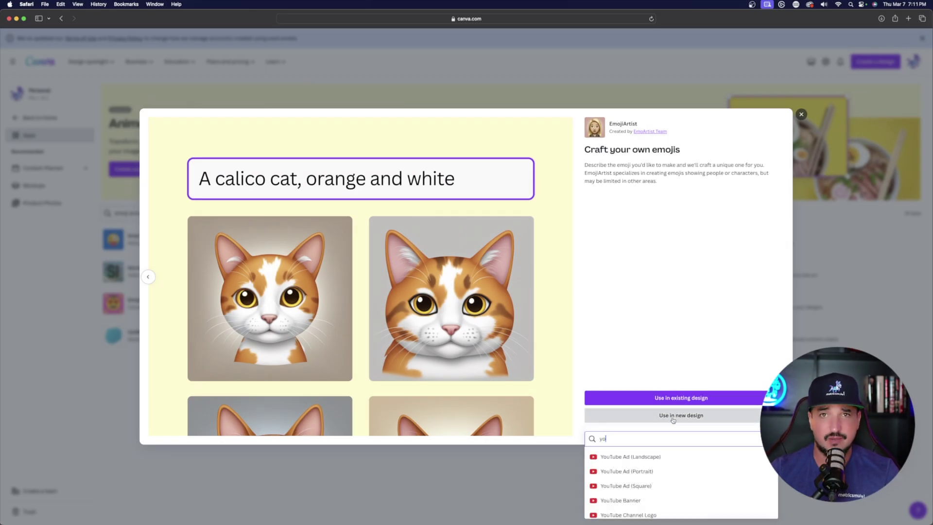
click(664, 458)
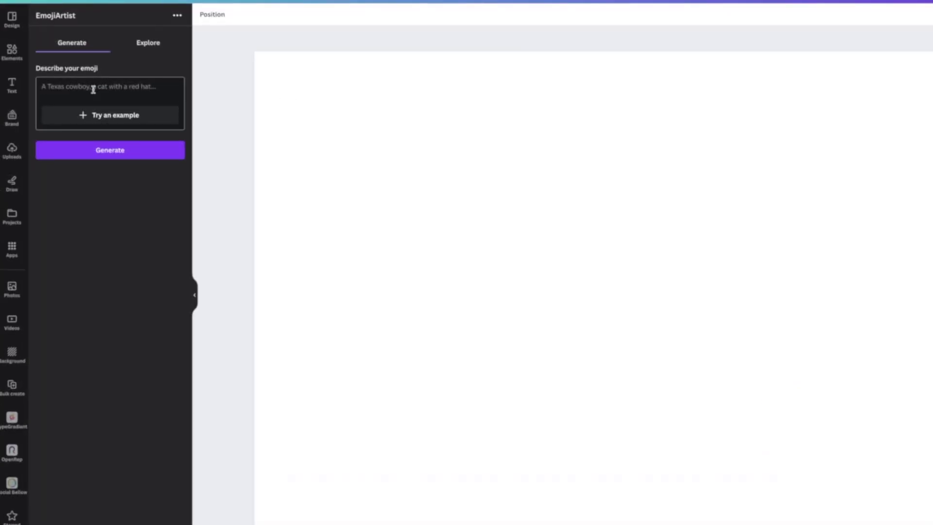
Step: Generate an emoji from 'A panda bear wearing a hoodie' and place it on the page
click(105, 89)
text(A panda bear wearing a hoodie)
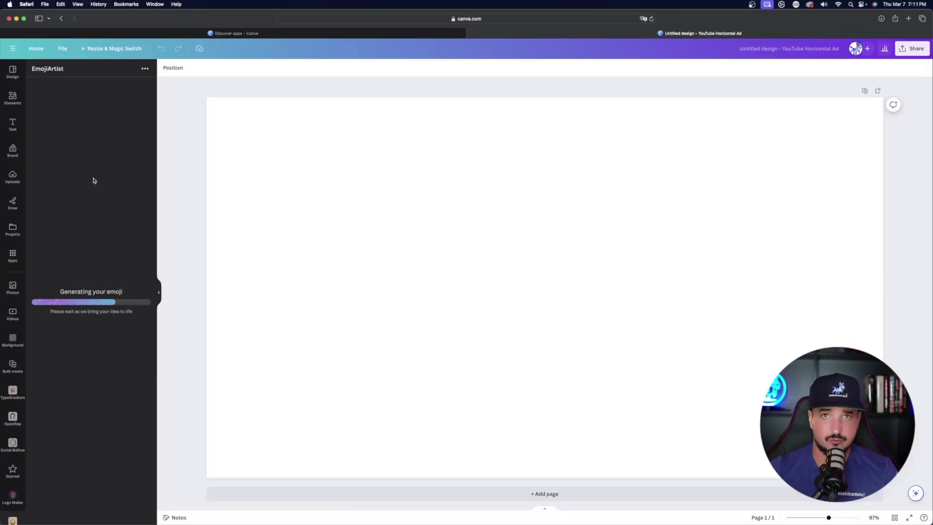
click(450, 187)
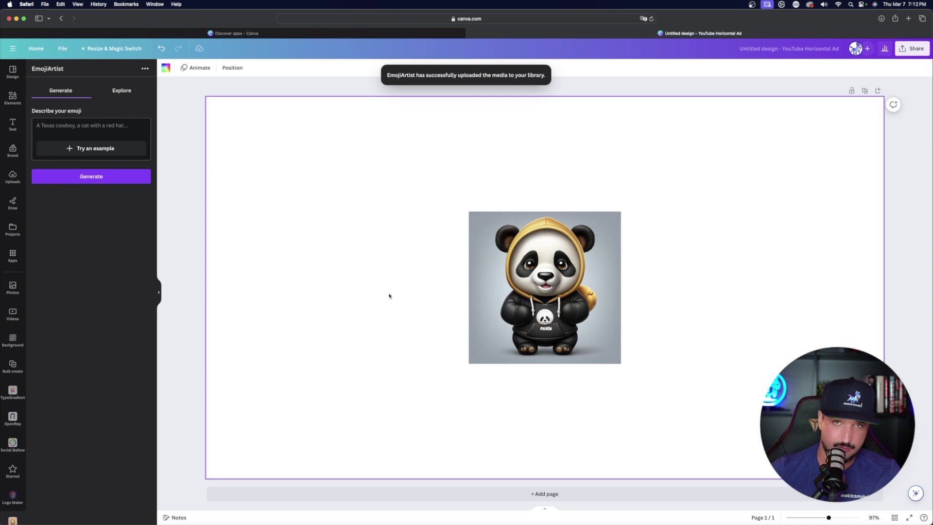
click(485, 287)
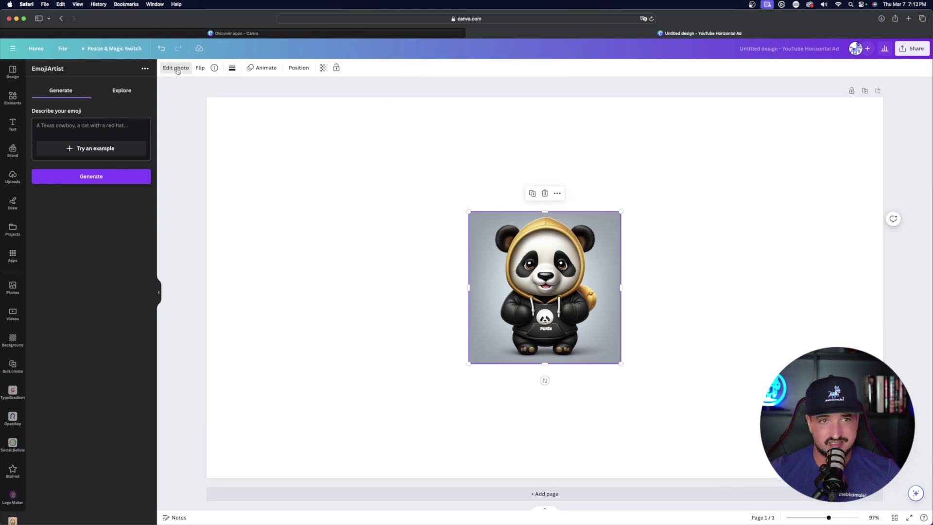
Step: Remove the panda's grey background with BG Remover, then enlarge it and move it down-right
click(175, 67)
click(50, 125)
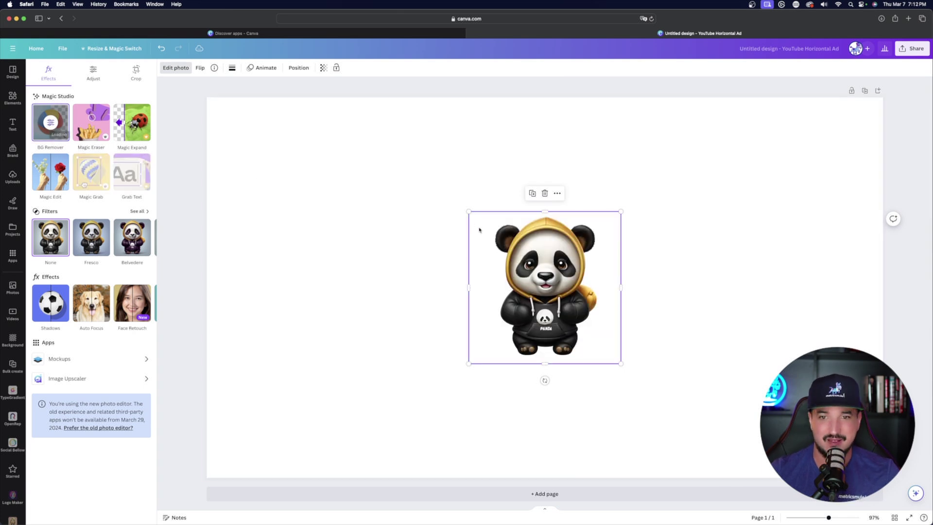
drag(468, 212, 357, 100)
drag(495, 253, 525, 298)
click(336, 236)
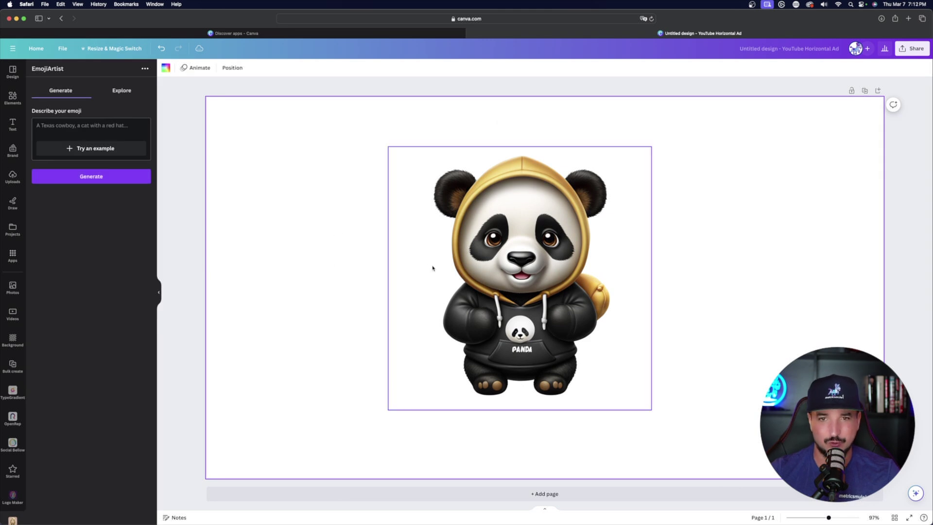
click(490, 273)
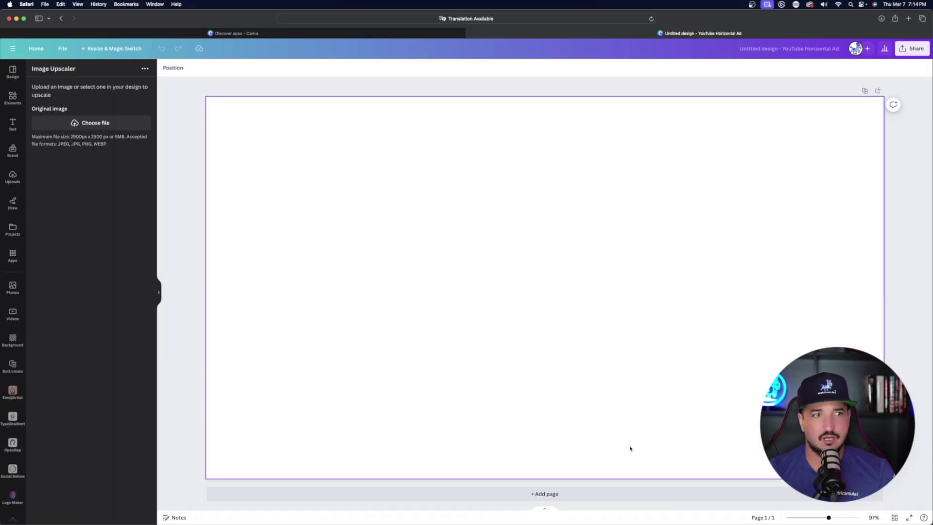
Step: Upload the astronaut picture into the Image Upscaler
click(121, 125)
double_click(182, 165)
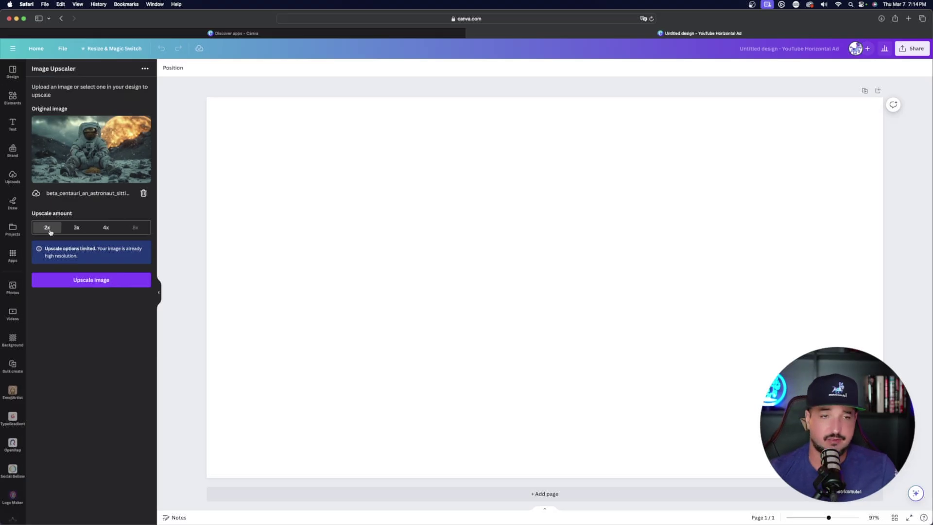
Step: Upscale the astronaut picture and compare it using the Before/After slider
click(86, 281)
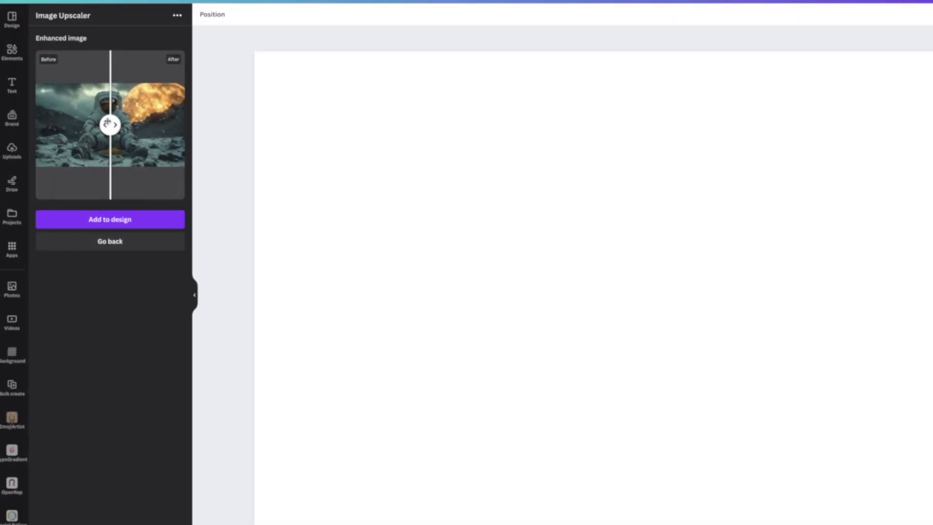
mouse_move(110, 125)
mouse_down()
mouse_move(54, 125)
mouse_move(179, 124)
mouse_move(50, 125)
mouse_move(109, 126)
mouse_up()
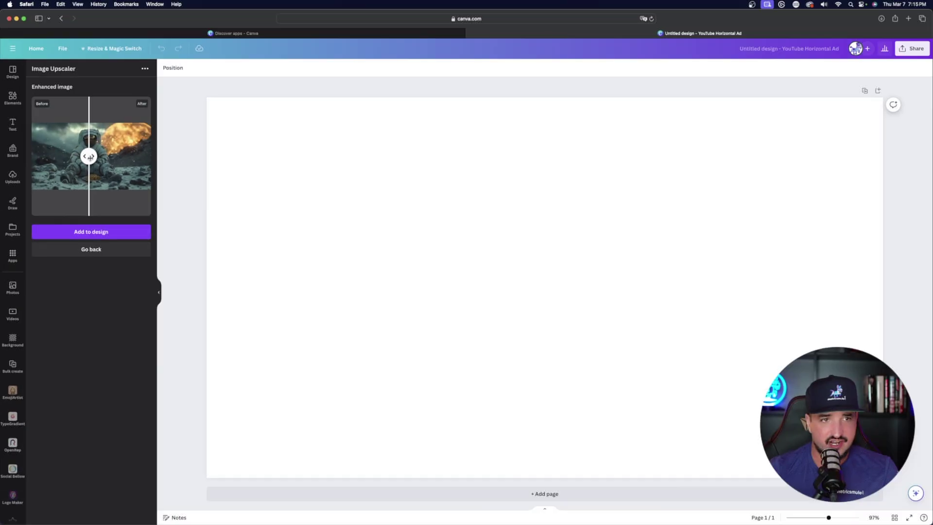
drag(90, 156, 176, 163)
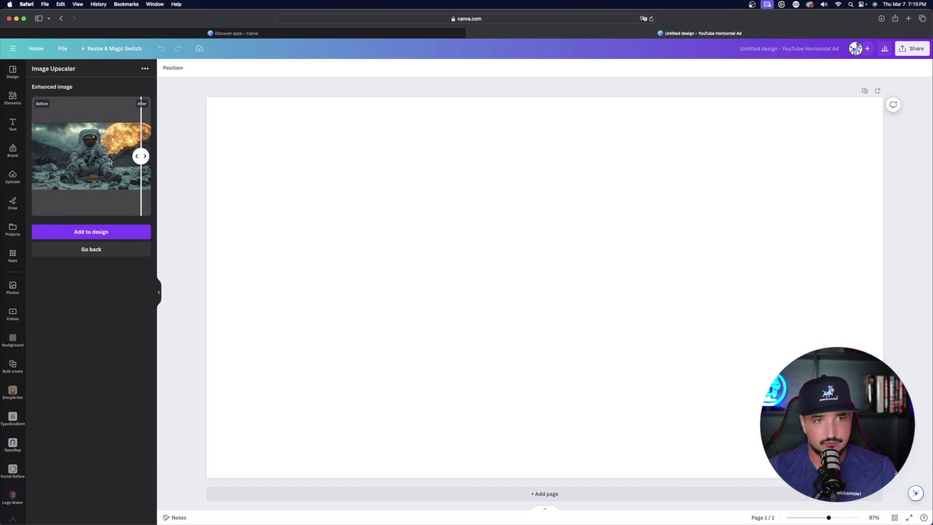
Step: Add the upscaled astronaut to the design and stretch it to fill the page
click(90, 232)
drag(408, 209, 199, 95)
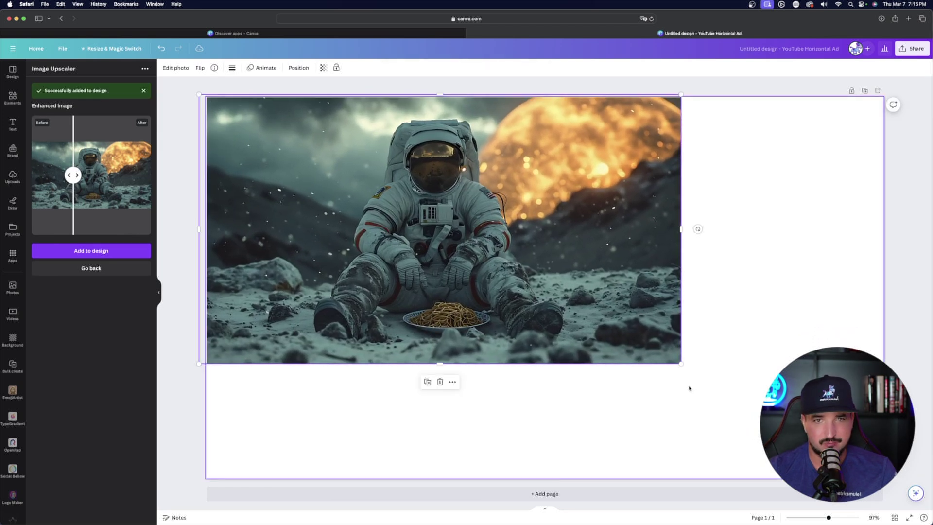
drag(681, 364, 913, 493)
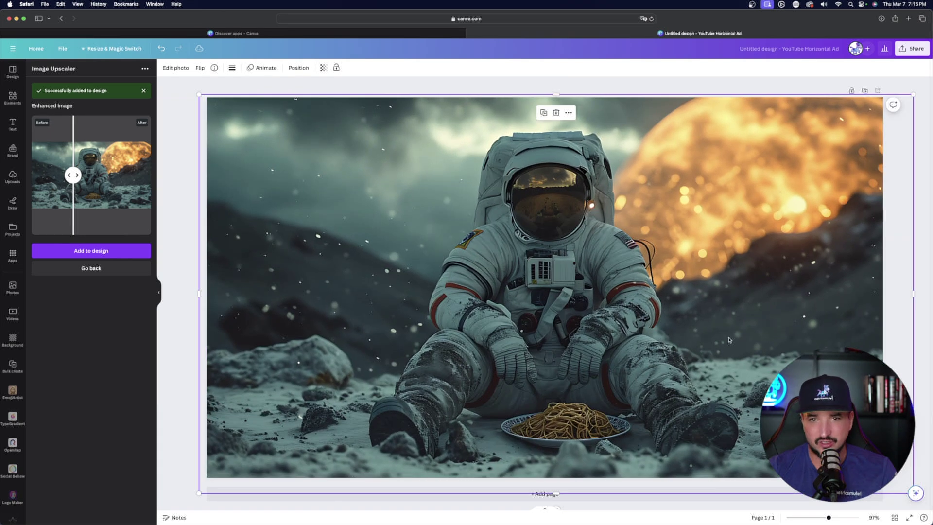
drag(729, 340, 718, 332)
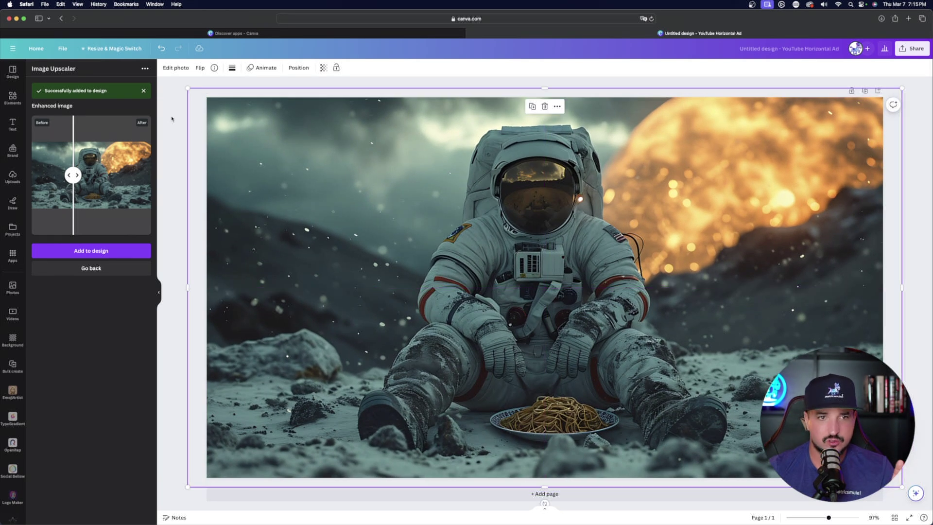
click(185, 125)
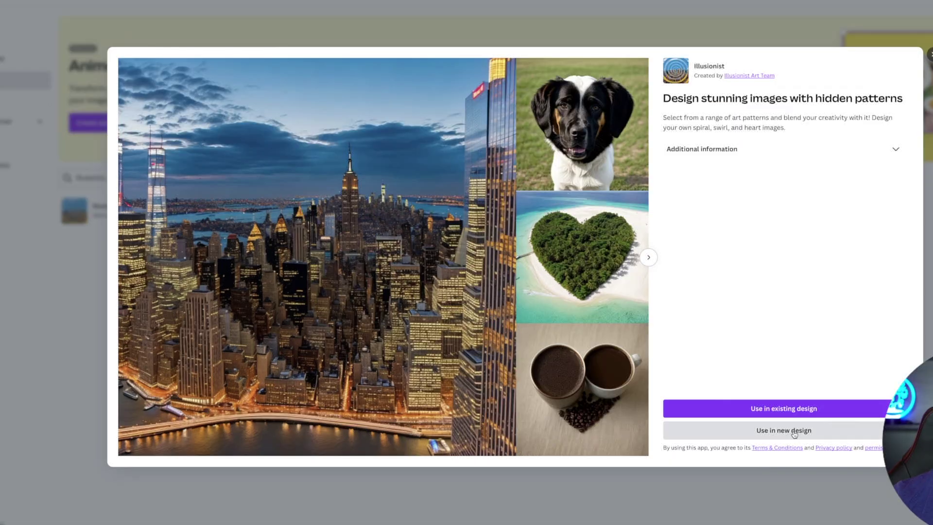
Step: In a new Illusionist design, generate 'a dystopian city' with a hidden heart pattern
click(794, 434)
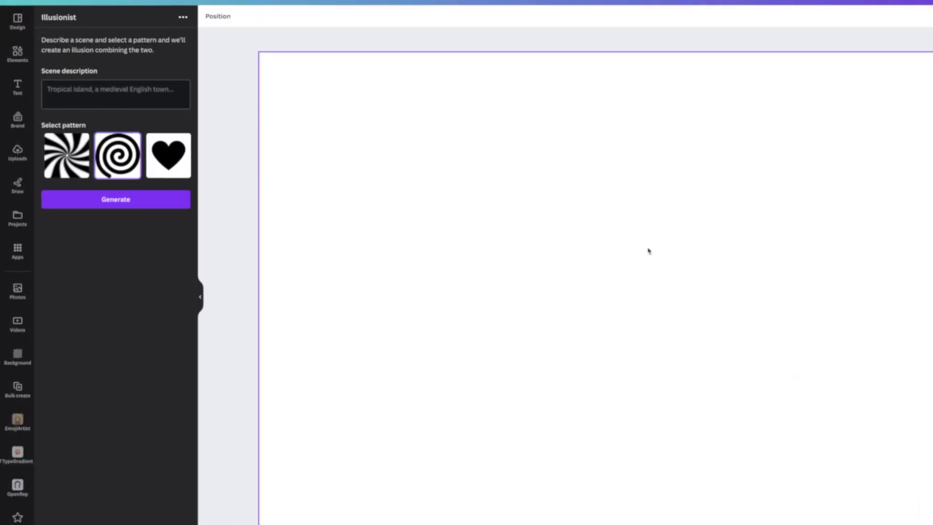
click(115, 93)
text(a dystopian city)
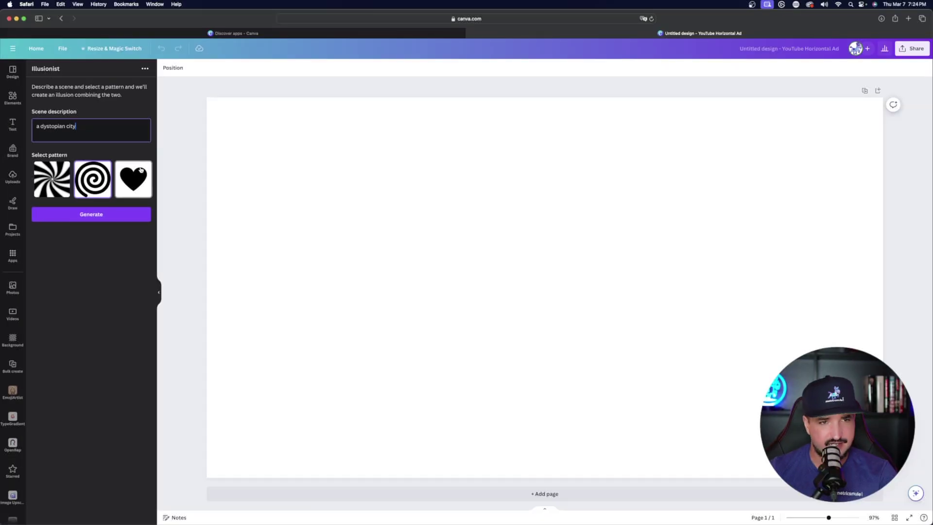
click(164, 152)
click(124, 214)
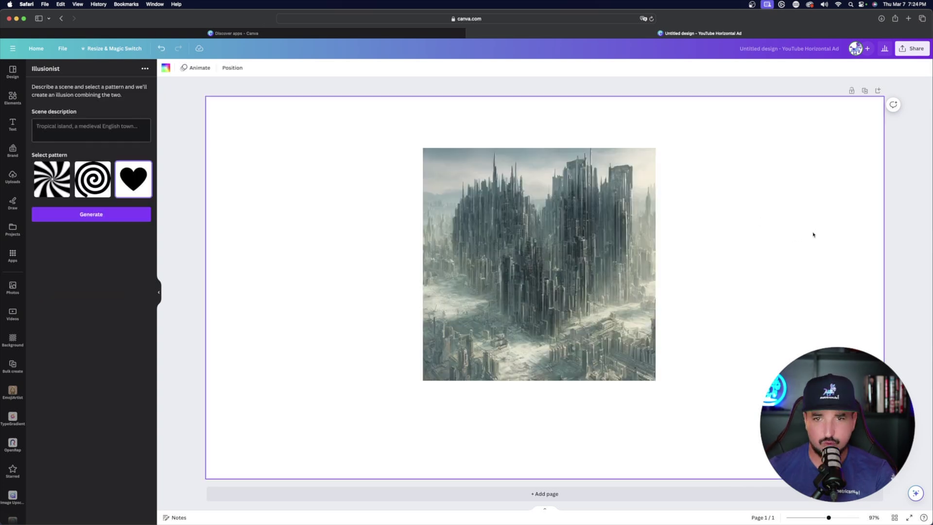
Step: Delete the generated city image and begin a fresh scene description
click(604, 246)
key(BackSpace)
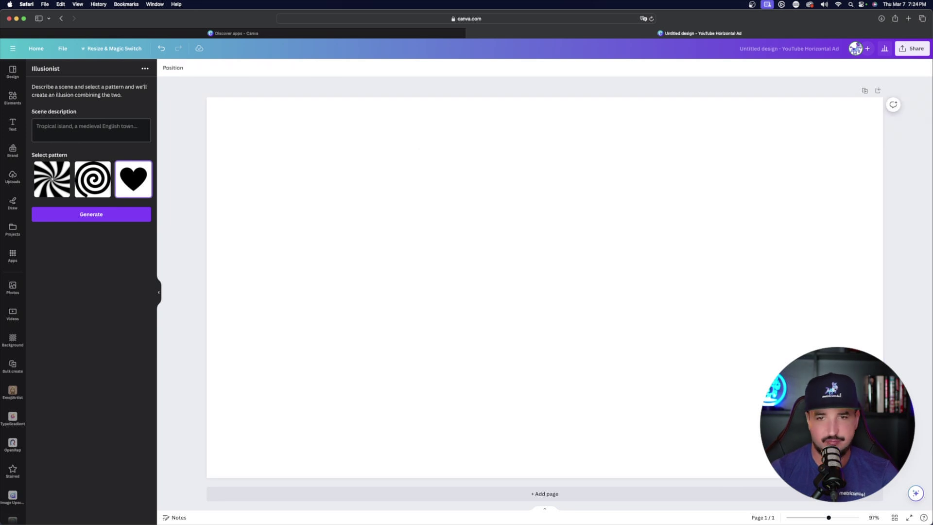
click(107, 129)
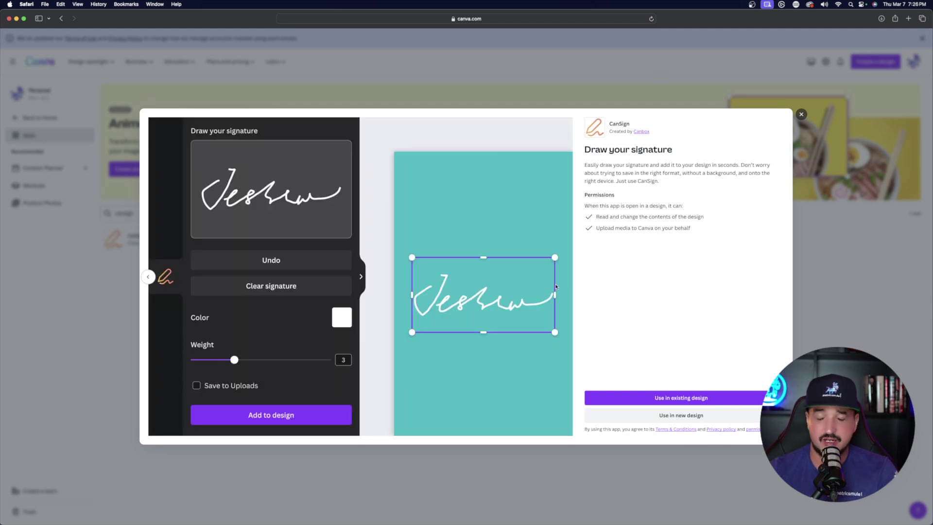
Step: In a new YouTube Ad (Landscape) design, draw a signature and place it in black
click(700, 416)
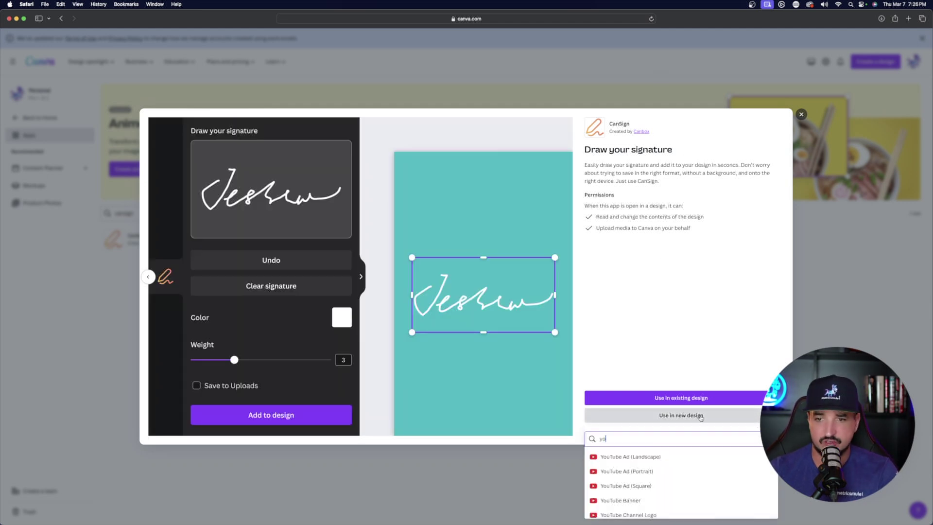
click(652, 457)
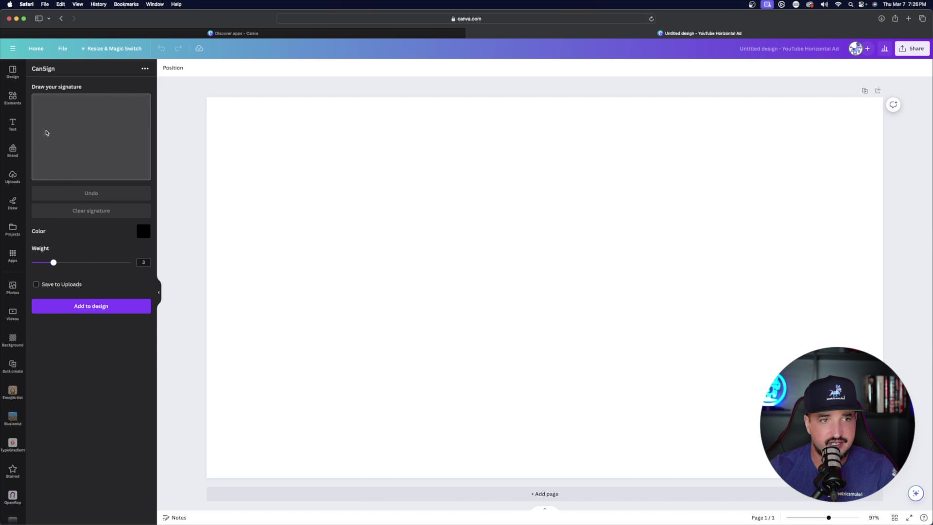
mouse_move(50, 129)
mouse_down()
mouse_move(43, 136)
mouse_move(75, 142)
mouse_move(142, 115)
mouse_up()
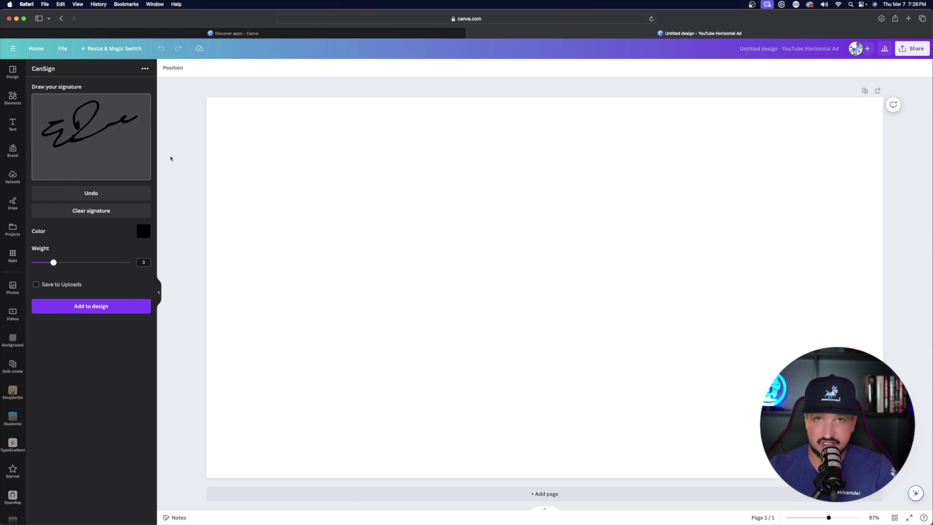
click(94, 306)
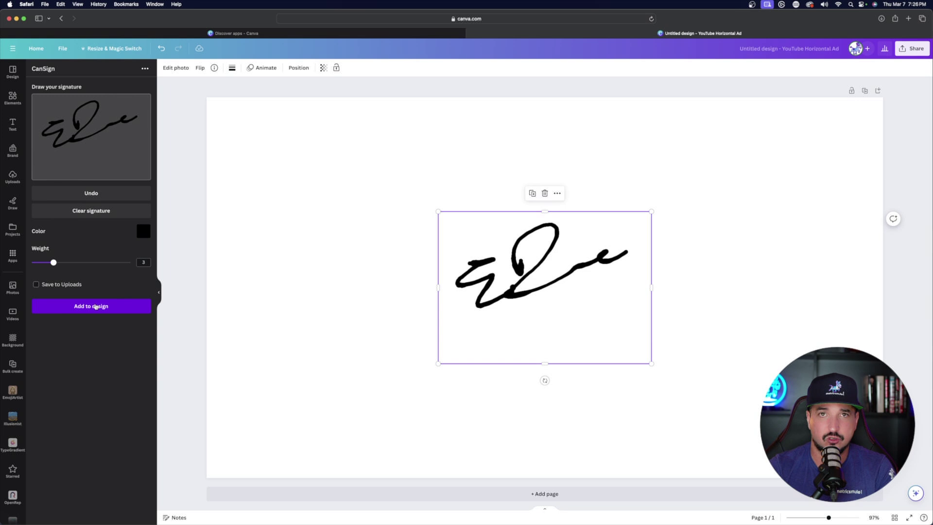
Step: Add a pink copy of the signature below and right of the black one
click(144, 231)
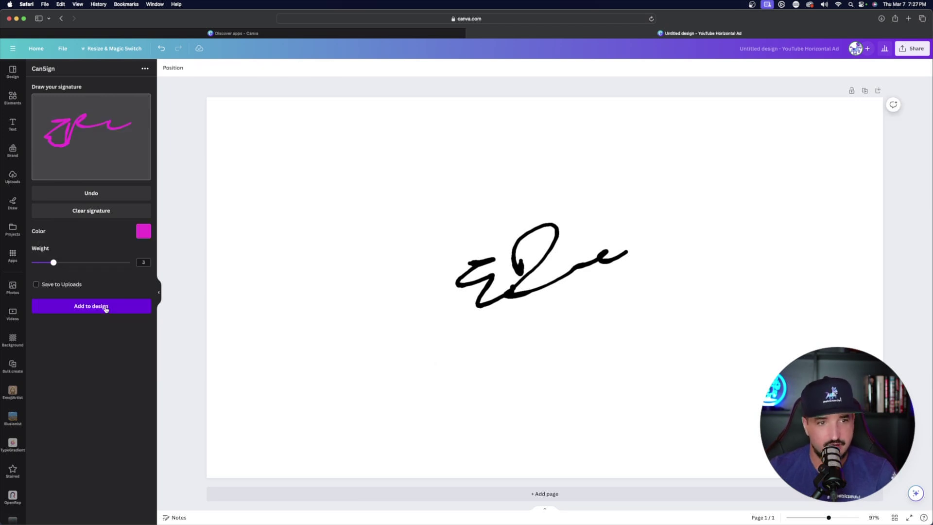
click(105, 307)
drag(530, 269, 662, 348)
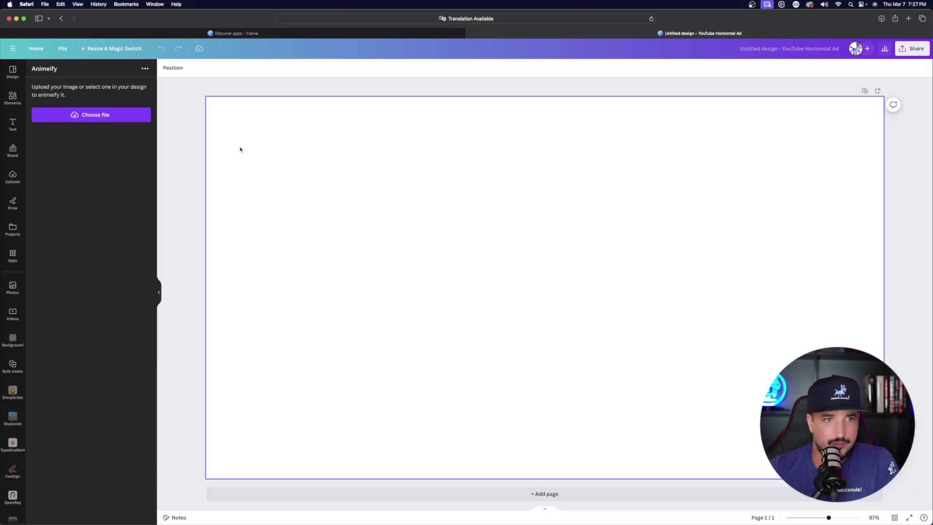
Step: Upload the woman's photo to Animeify and place the resulting anime portrait on the page
click(111, 121)
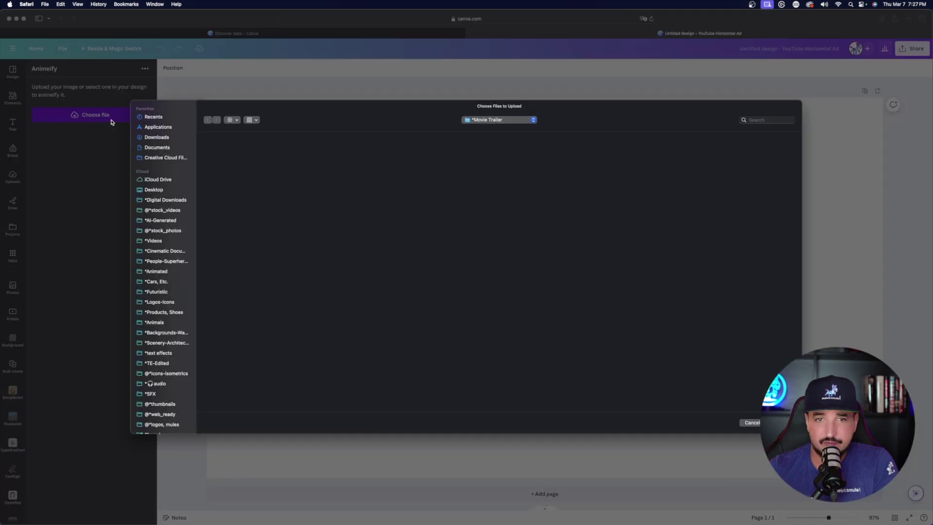
double_click(294, 245)
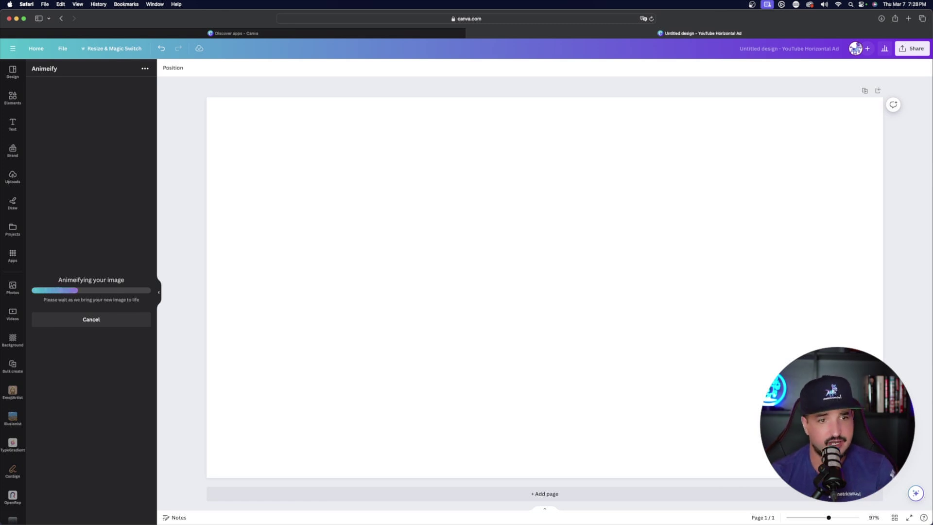
click(398, 256)
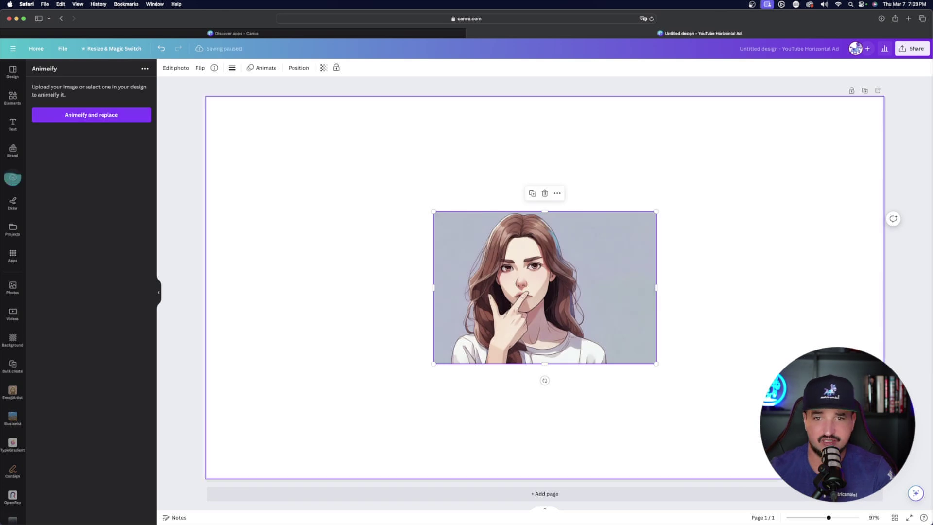
Step: Bring up the original woman's photo in Preview and move its window toward the centre
key(super+Tab)
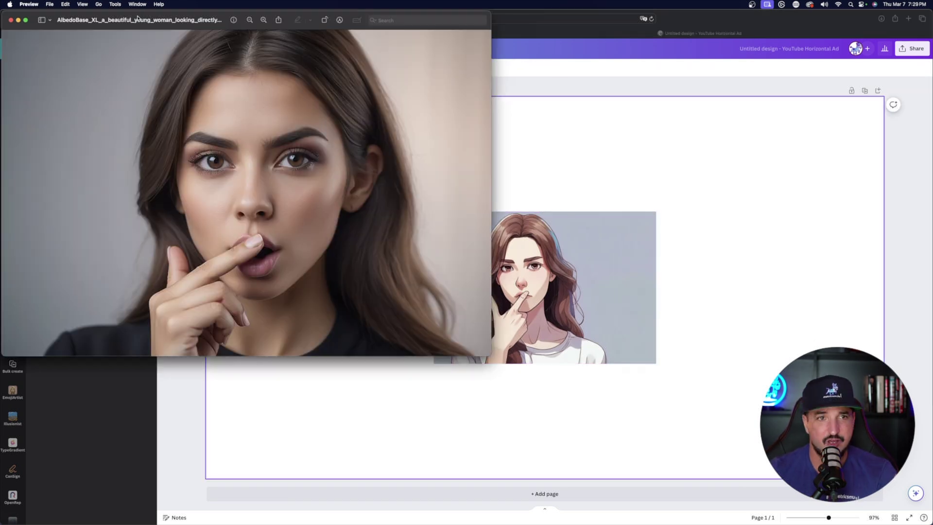
drag(140, 15, 243, 91)
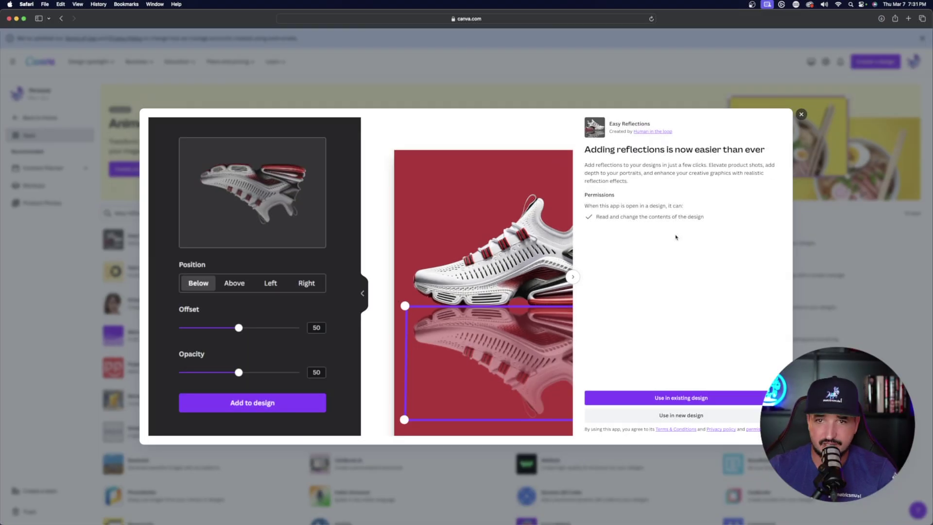
Step: Browse the Easy Reflections examples and start a new design with the app
click(572, 277)
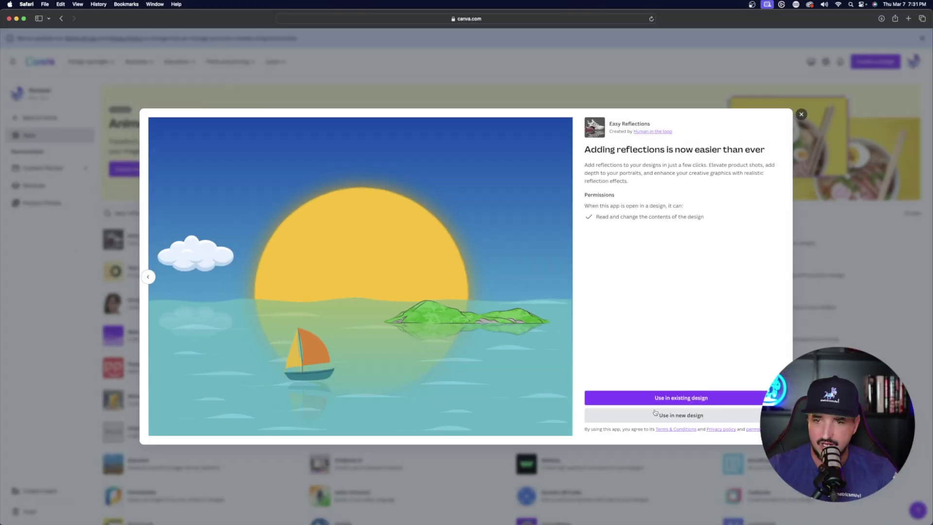
click(746, 481)
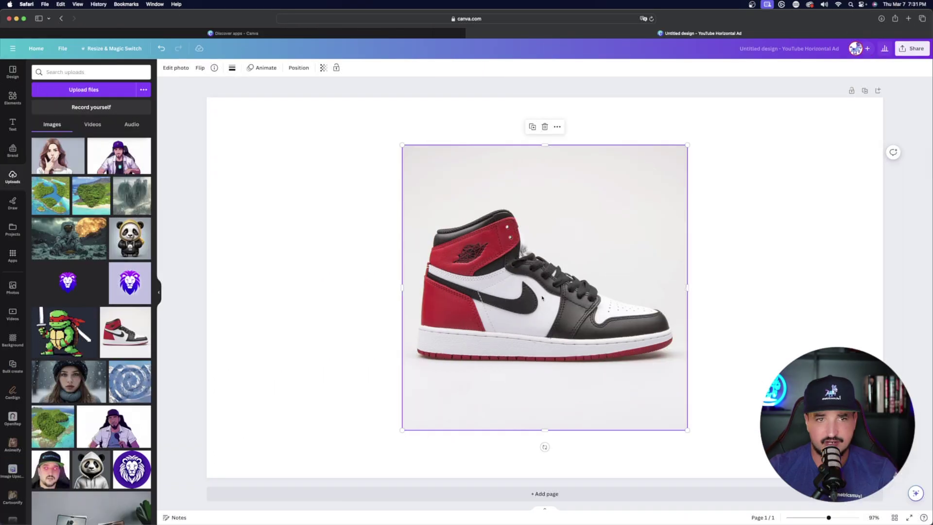
Step: Remove the sneaker photo's background and stretch a dark square across the whole page
click(176, 67)
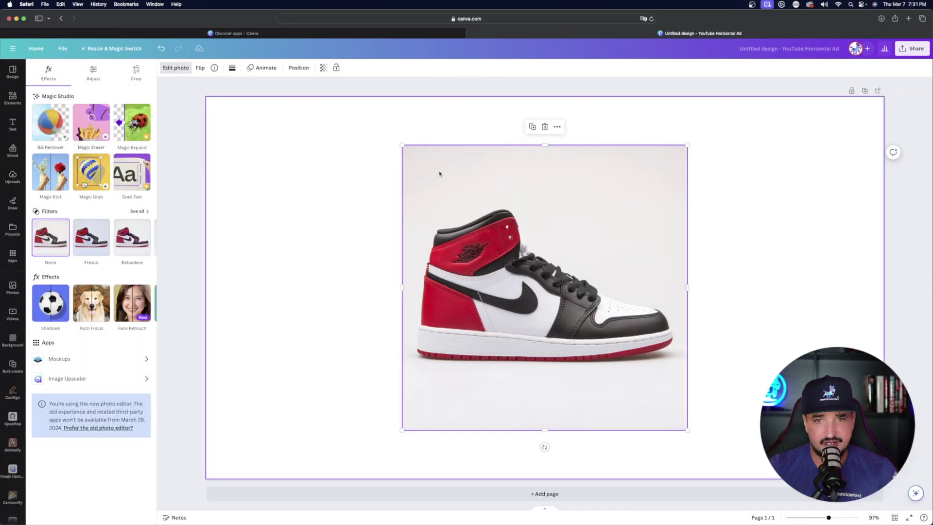
click(39, 123)
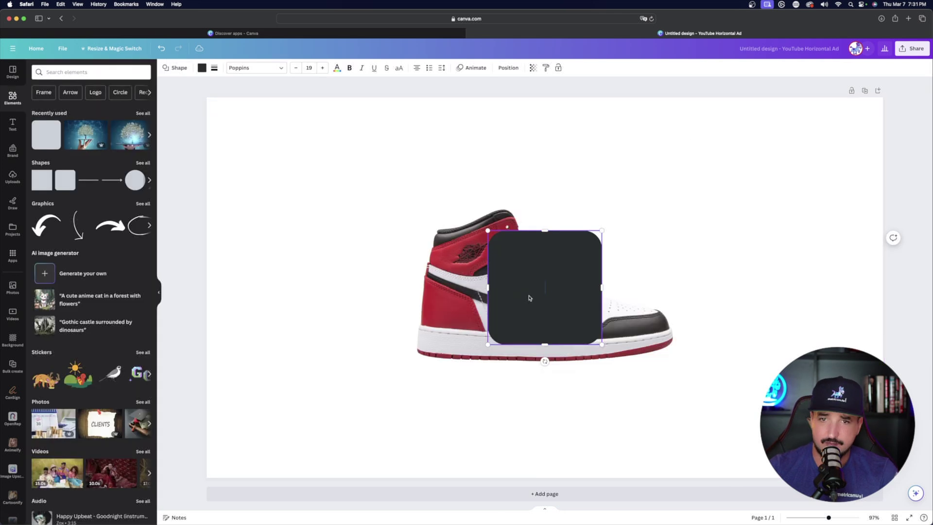
drag(529, 296, 233, 139)
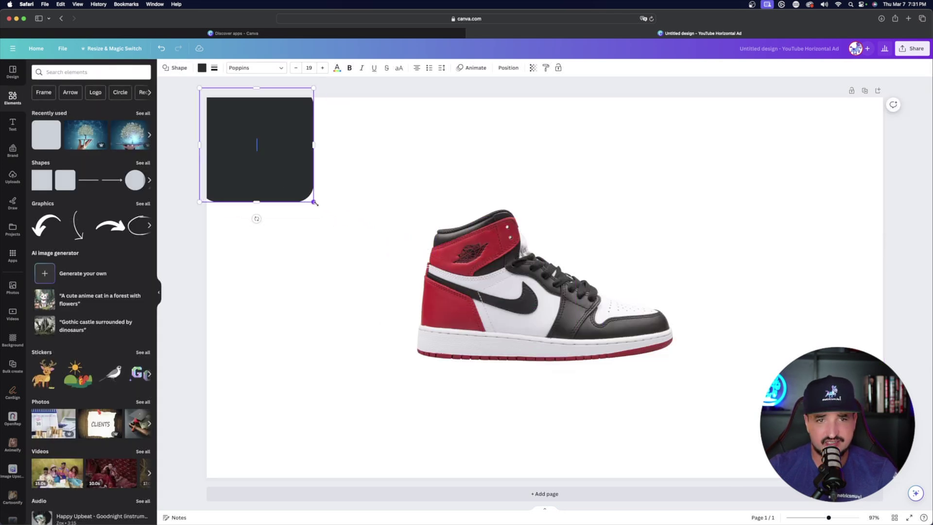
drag(315, 203, 927, 508)
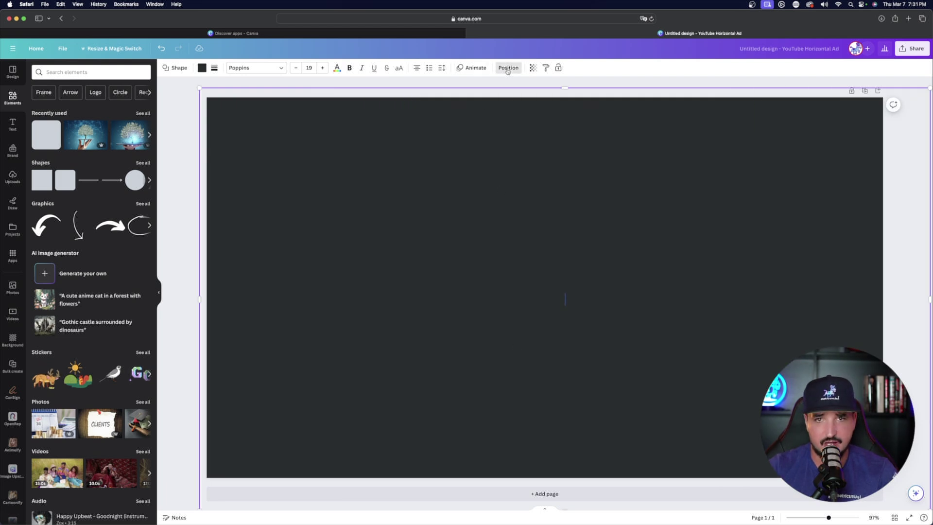
Step: Reorder the layers so the shoe sits in front of the dark backdrop, then select it
click(507, 68)
click(121, 69)
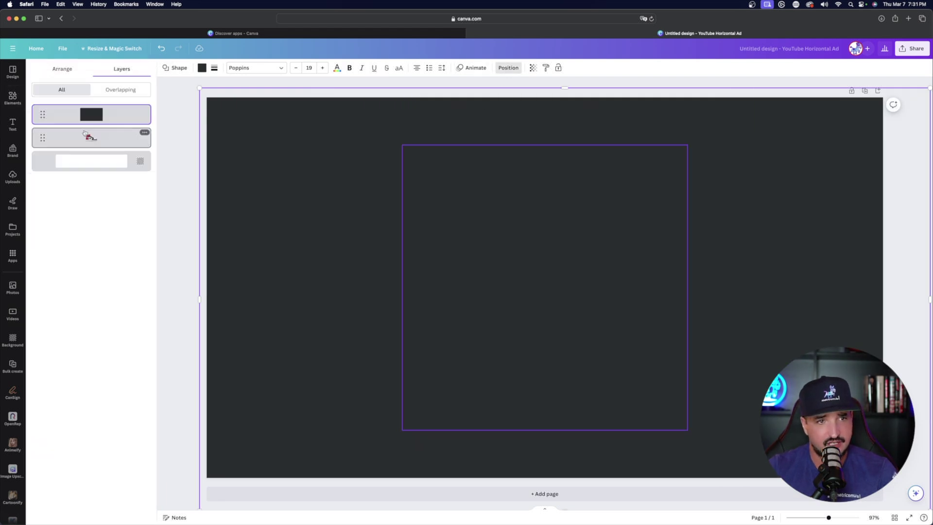
drag(85, 133, 38, 114)
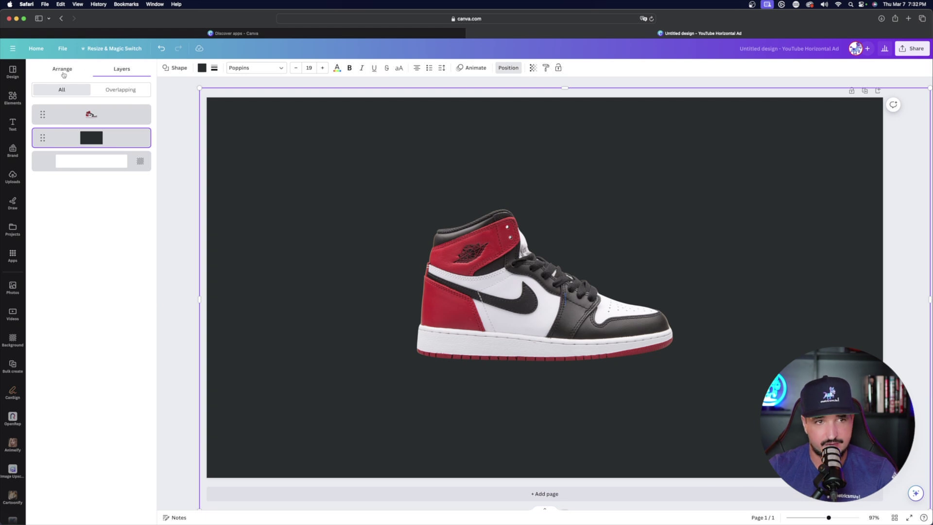
drag(513, 270, 507, 268)
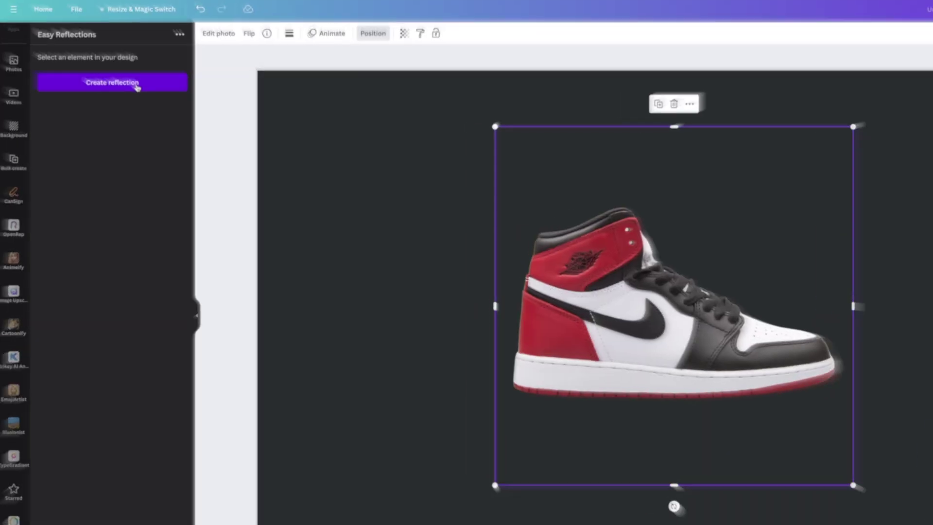
Step: Generate a sneaker reflection, add it, and enlarge it beneath the shoe
click(112, 113)
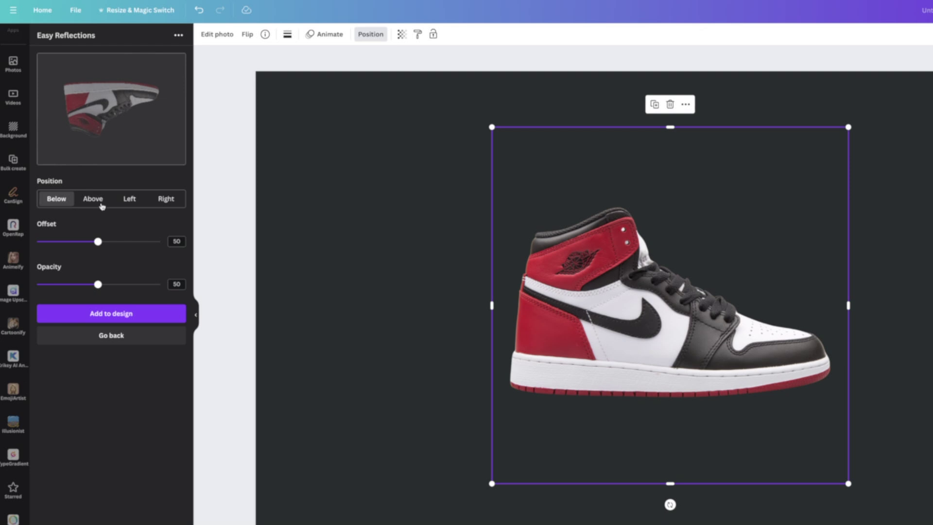
click(125, 314)
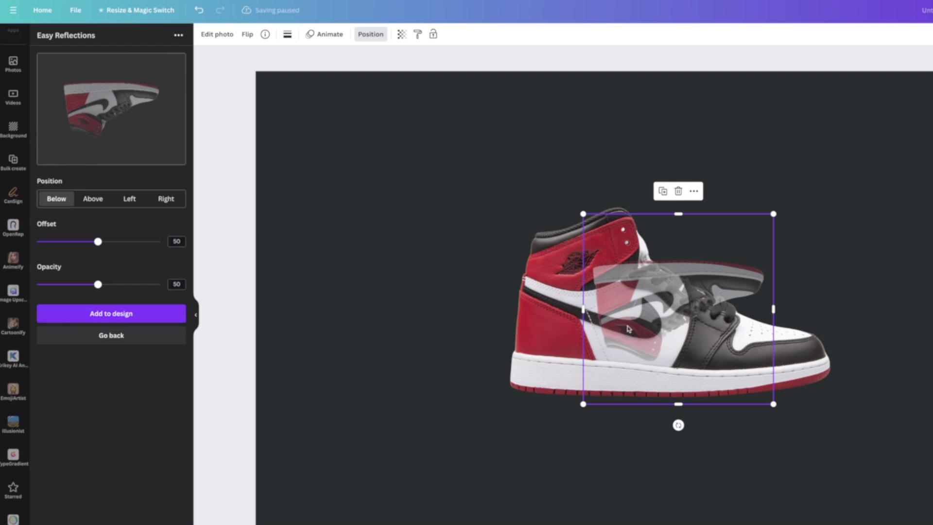
drag(626, 323, 877, 306)
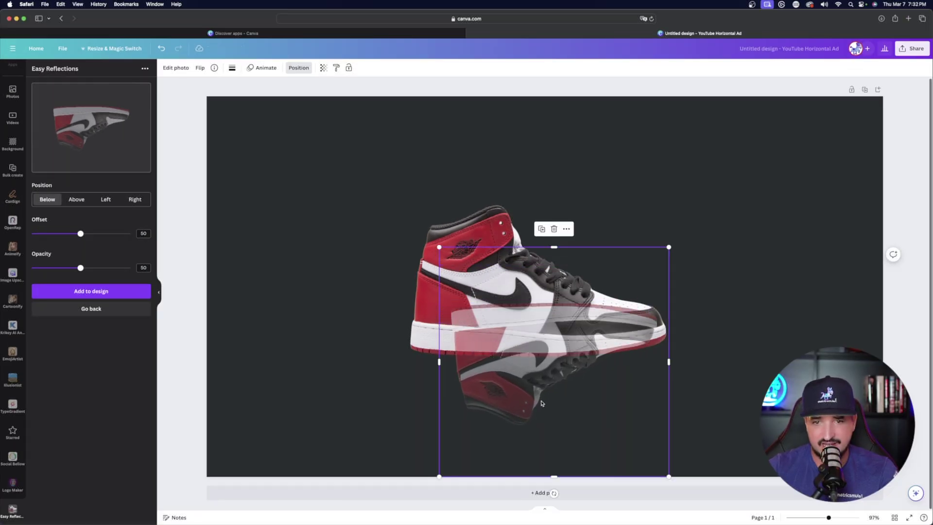
drag(646, 341, 625, 396)
drag(650, 302, 710, 241)
drag(559, 340, 540, 376)
Step: Raise the shoe, tuck the reflection right under it, and set reflection opacity to 13
drag(476, 255, 476, 188)
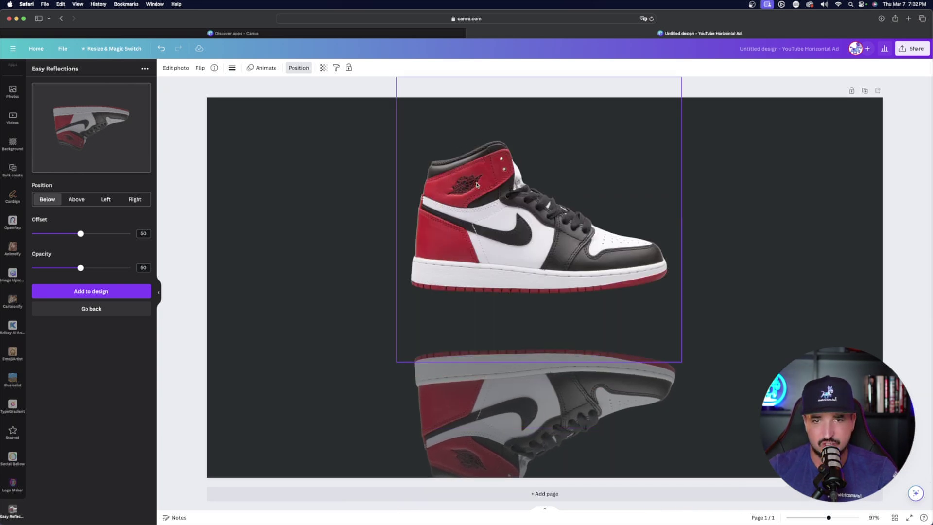
click(504, 376)
drag(505, 375, 504, 317)
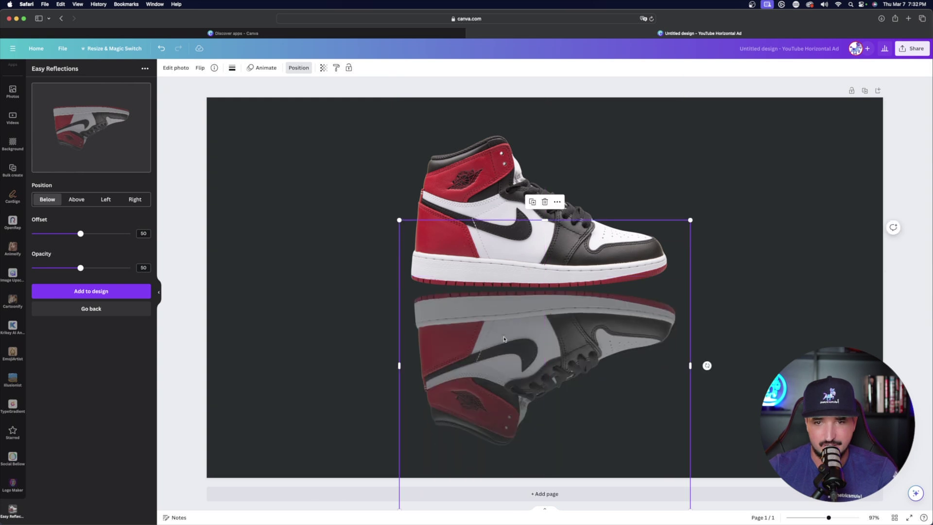
drag(504, 361, 505, 361)
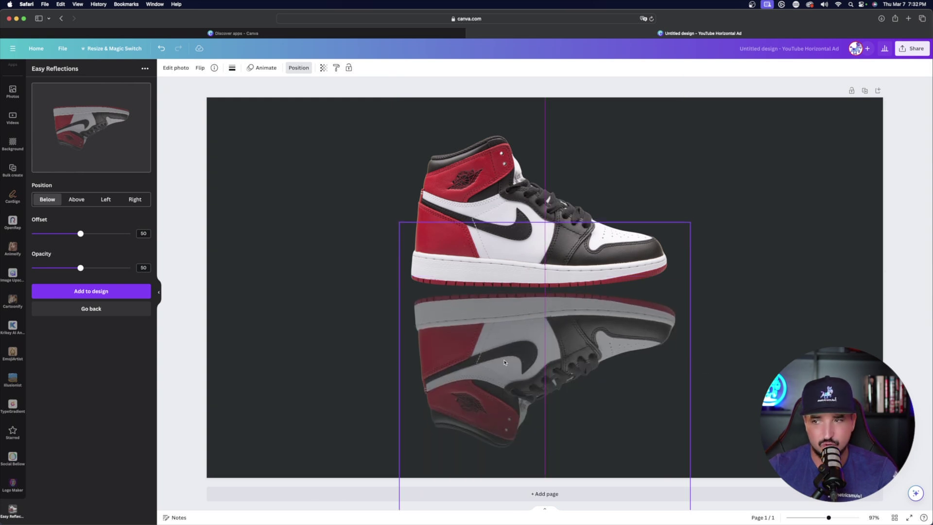
click(504, 362)
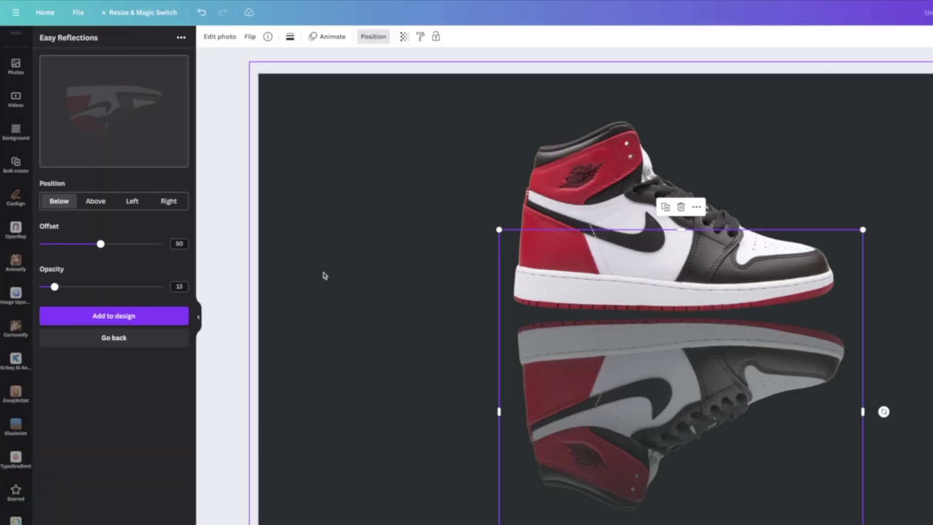
click(383, 278)
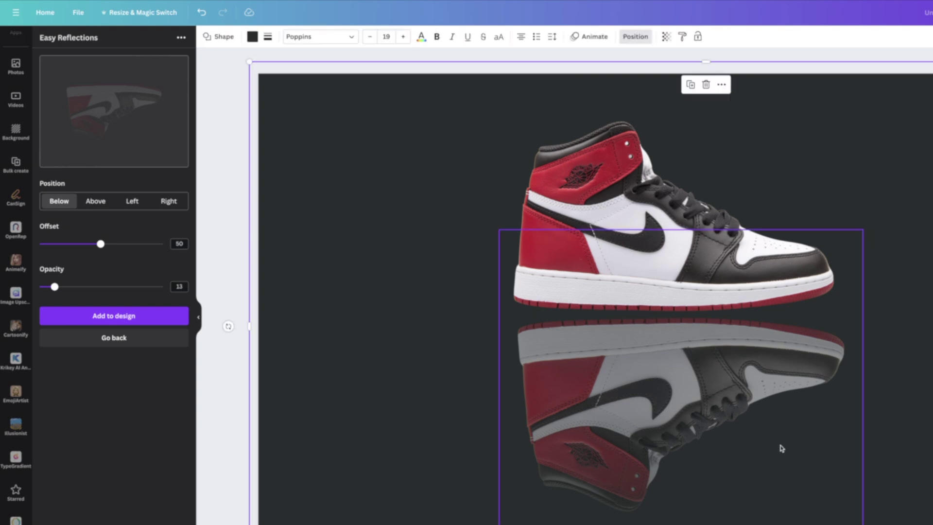
Step: Delete the full-strength reflection and add the fainter 13-opacity one under the shoe
click(683, 401)
key(Delete)
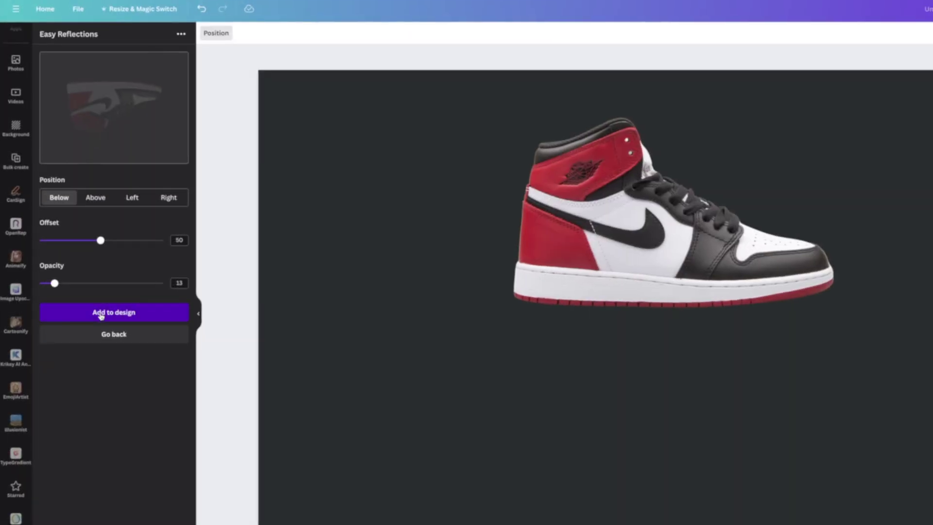
click(78, 291)
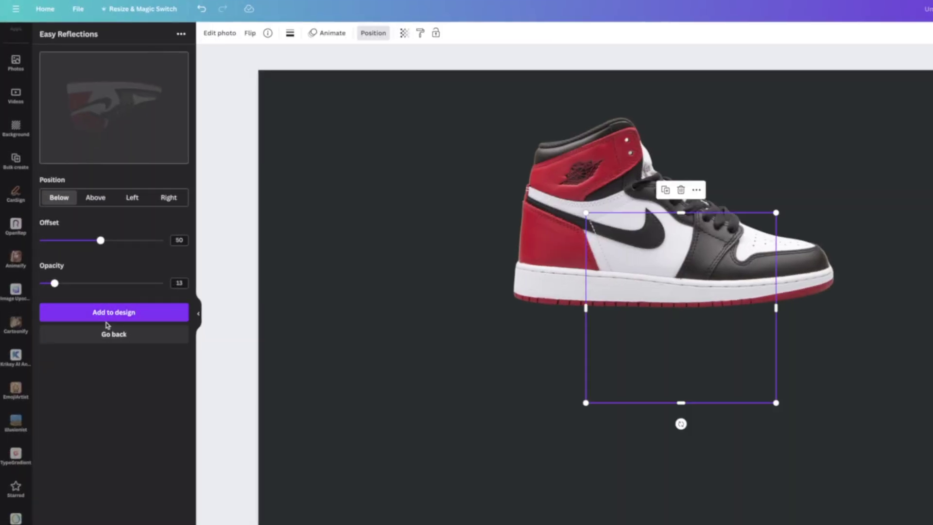
drag(620, 373, 589, 448)
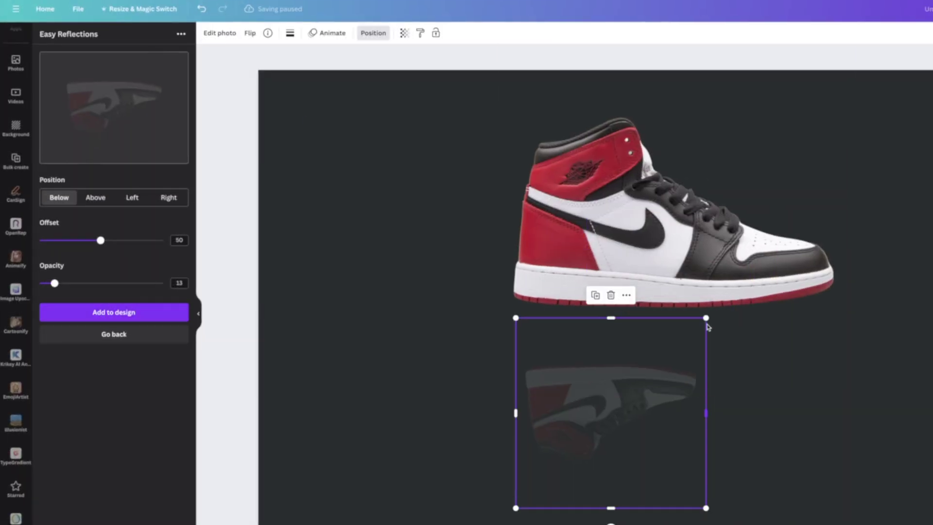
Step: Resize and nudge the faint reflection until it fits neatly beneath the sneaker
drag(708, 316, 890, 136)
drag(836, 387, 818, 480)
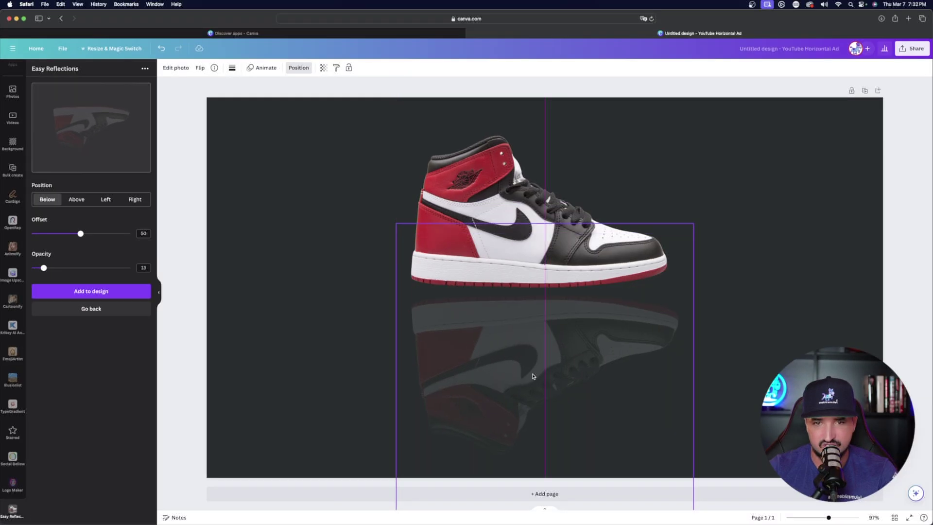
drag(696, 229, 452, 389)
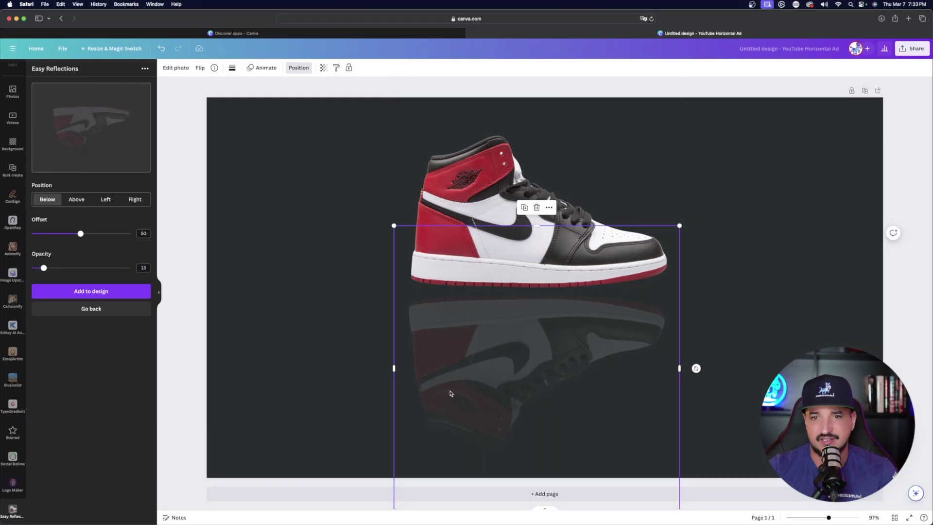
click(790, 181)
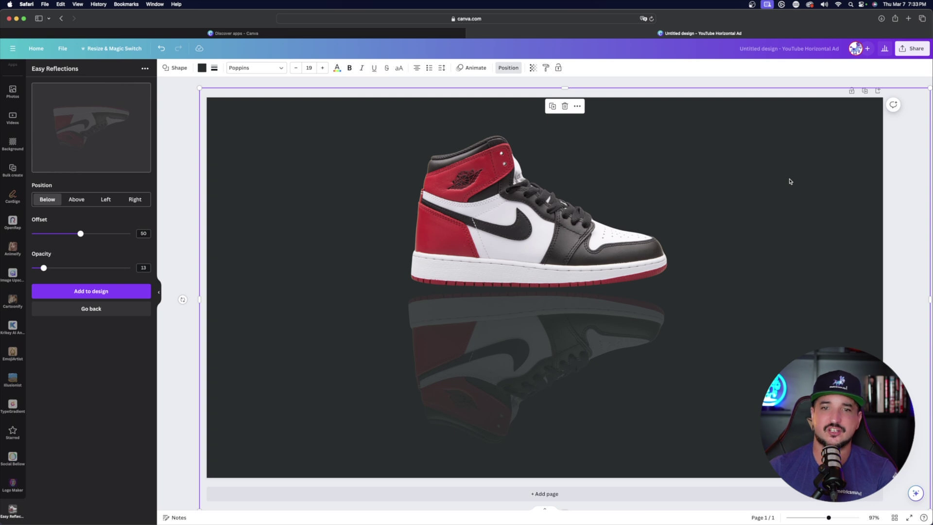
click(431, 473)
drag(431, 473, 412, 507)
click(790, 229)
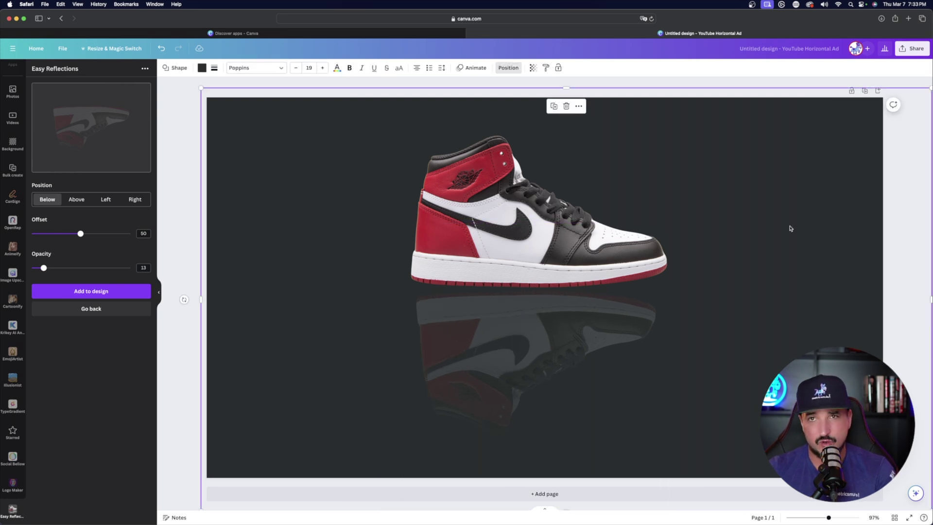